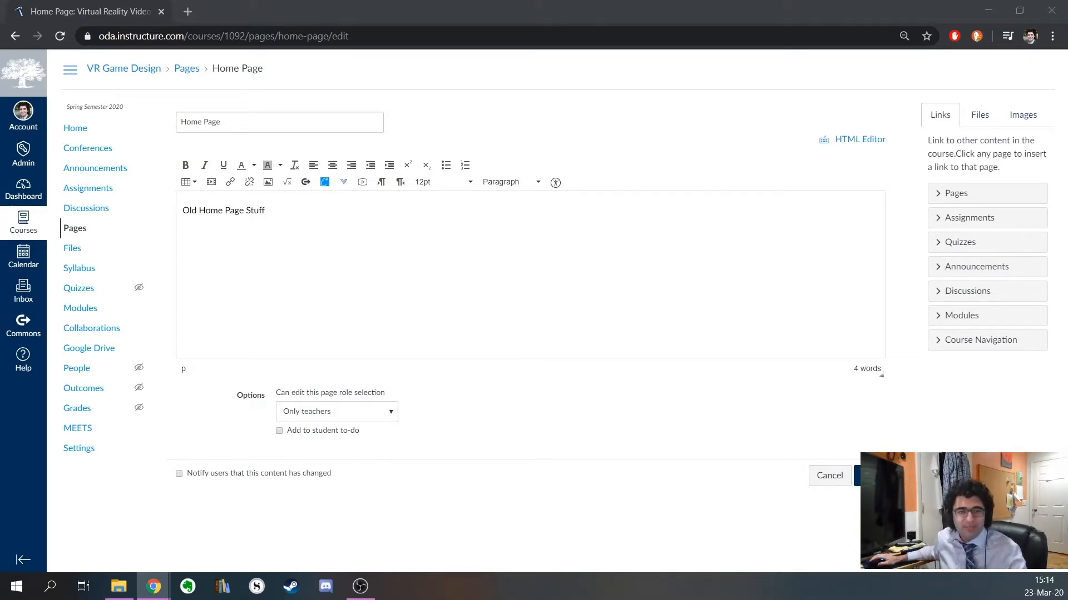
Replace the "Old Home Page Stuff" text with a "Homepage should include:" list: Zoom URL, Schedule (office hours and classes), Weekly Overview.
{"action": "left_click_drag", "start_coordinate": [267, 211], "coordinate": [201, 236]}
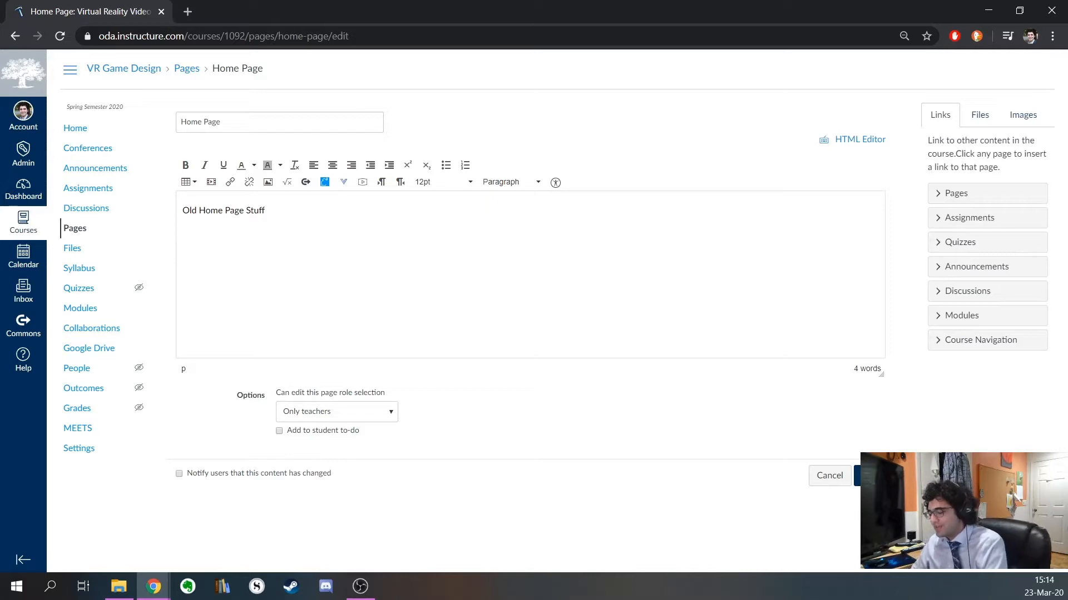
{"action": "type", "text": "Homepage should include: - Zoom URL - Schedule (office hours and classes) - Weekly Overview"}
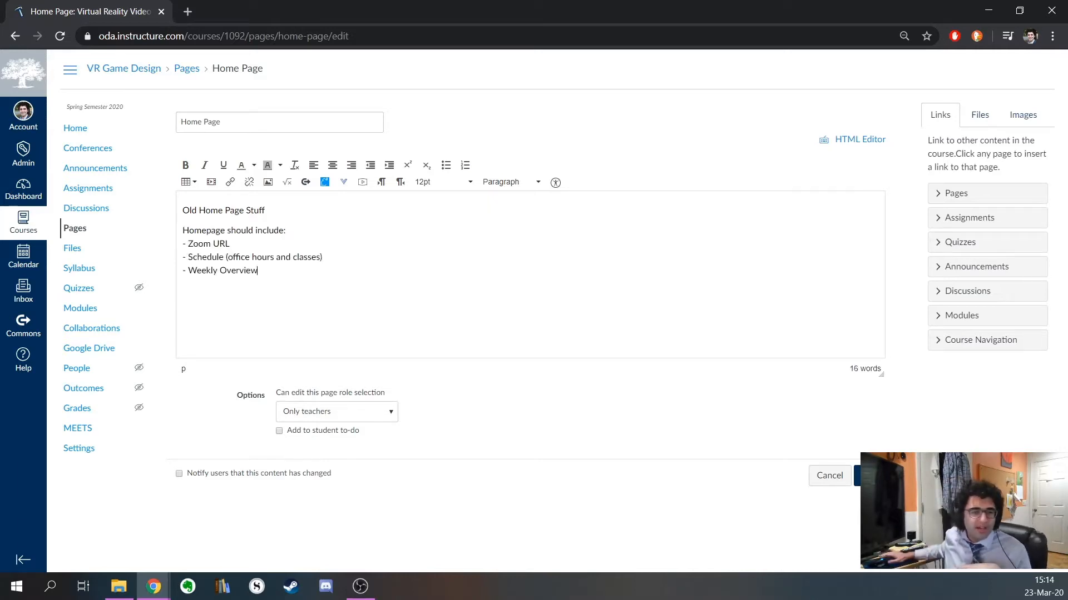
{"action": "left_click_drag", "start_coordinate": [265, 211], "coordinate": [126, 218]}
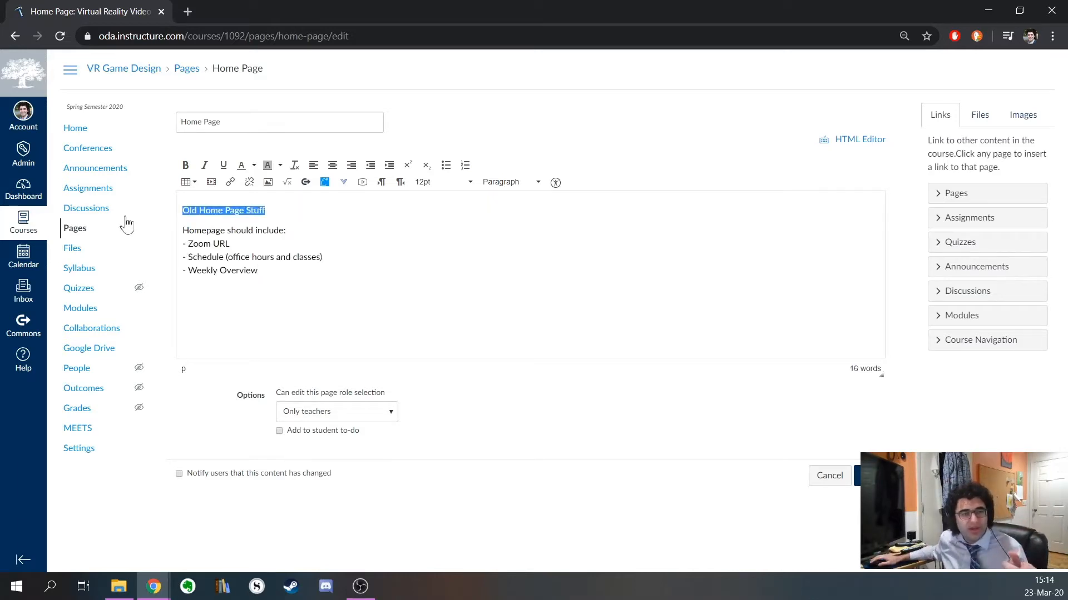
{"action": "key", "text": "Delete"}
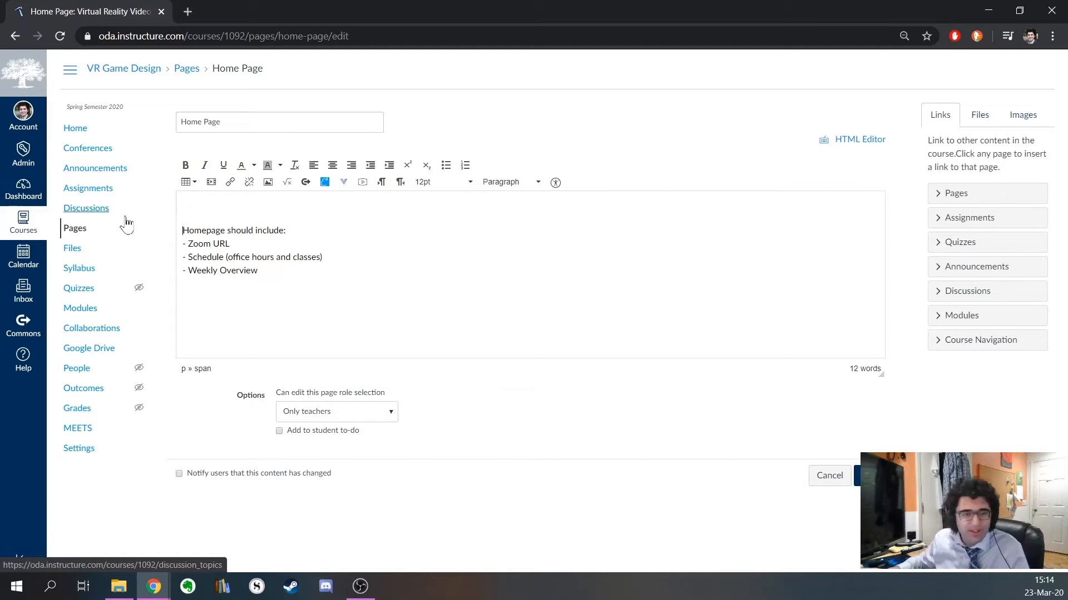
{"action": "key", "text": "Delete"}
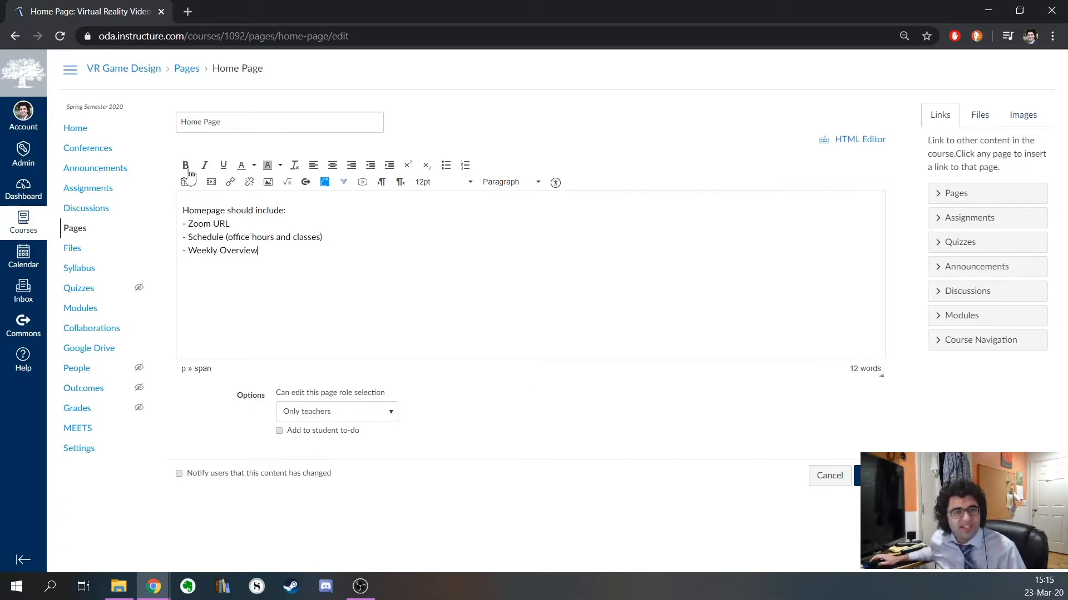
Open the Zoom My Meetings page (oda.zoom.us/meeting) in a new browser tab.
{"action": "left_click", "coordinate": [185, 17]}
{"action": "type", "text": "zoom.com"}
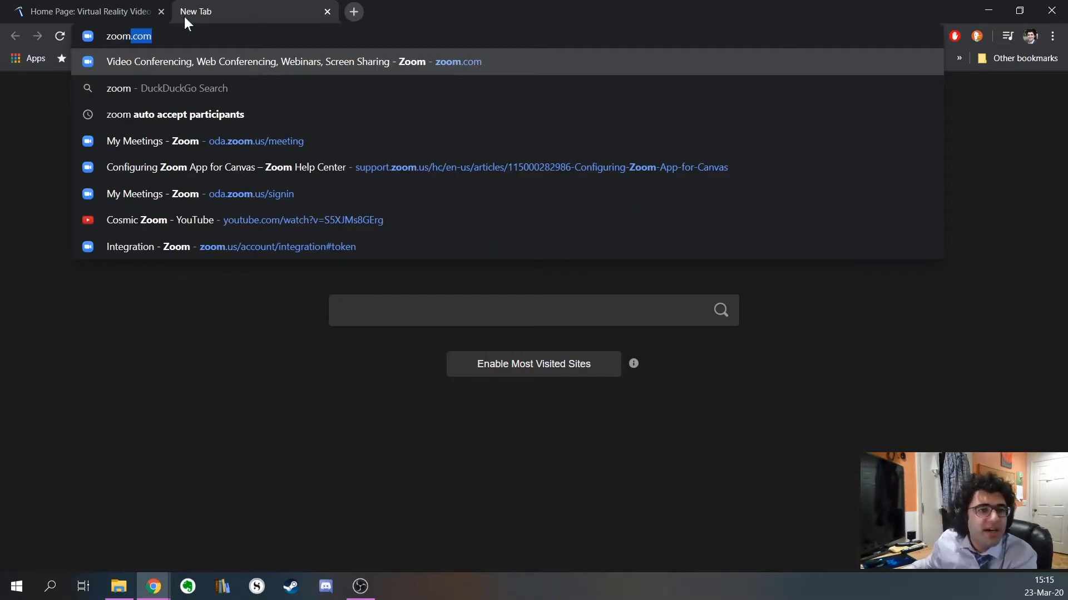
{"action": "key", "text": "Down"}
{"action": "key", "text": "Down"}
{"action": "key", "text": "Down"}
{"action": "key", "text": "Return"}
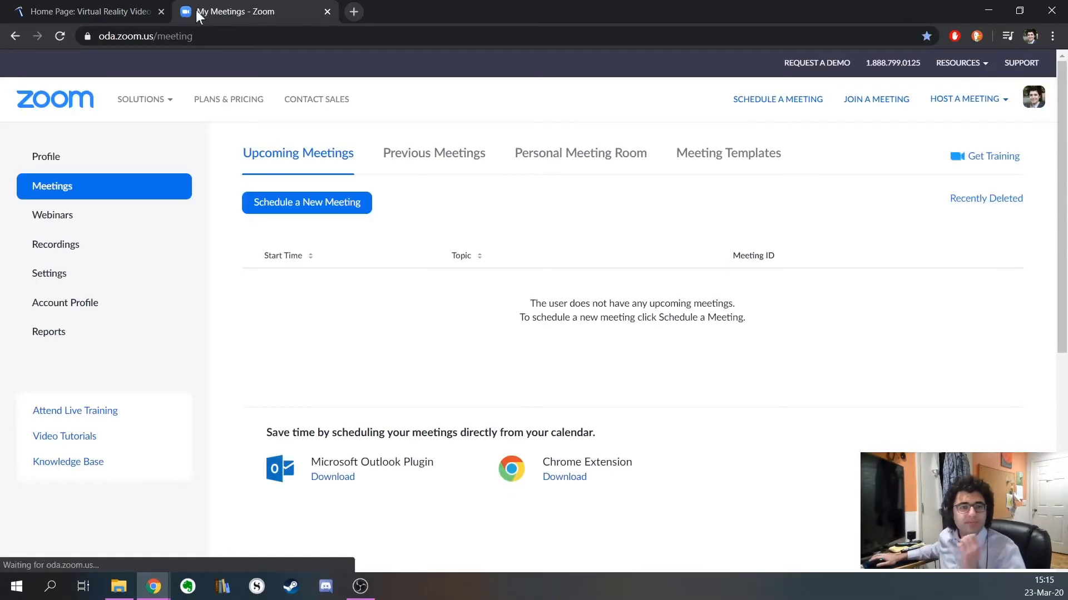
Open the Zoom account profile and copy the Personal Link address.
{"action": "left_click", "coordinate": [1033, 103]}
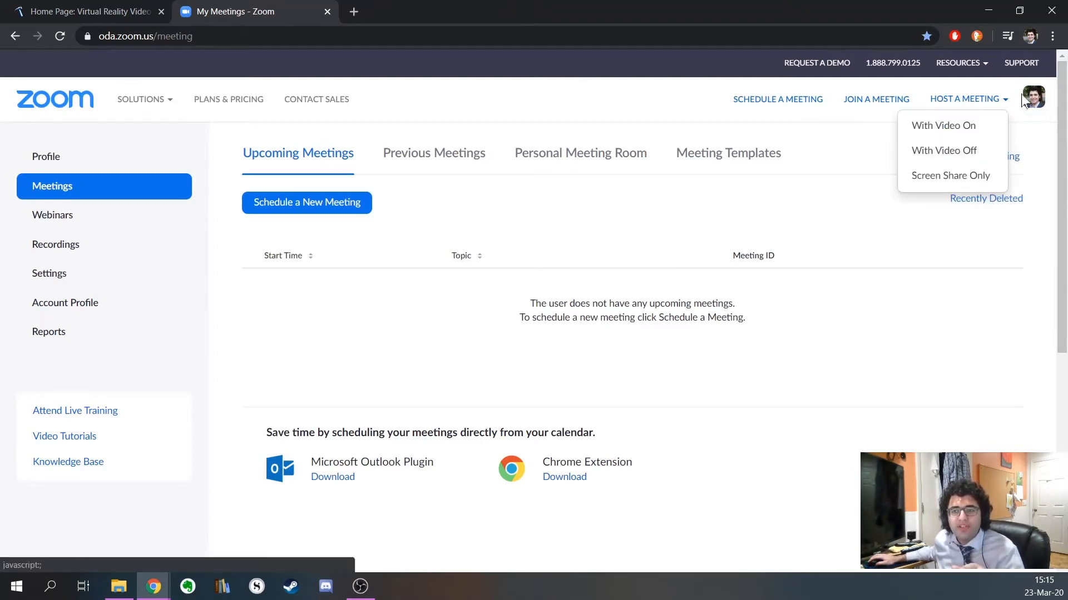
{"action": "left_click", "coordinate": [980, 142]}
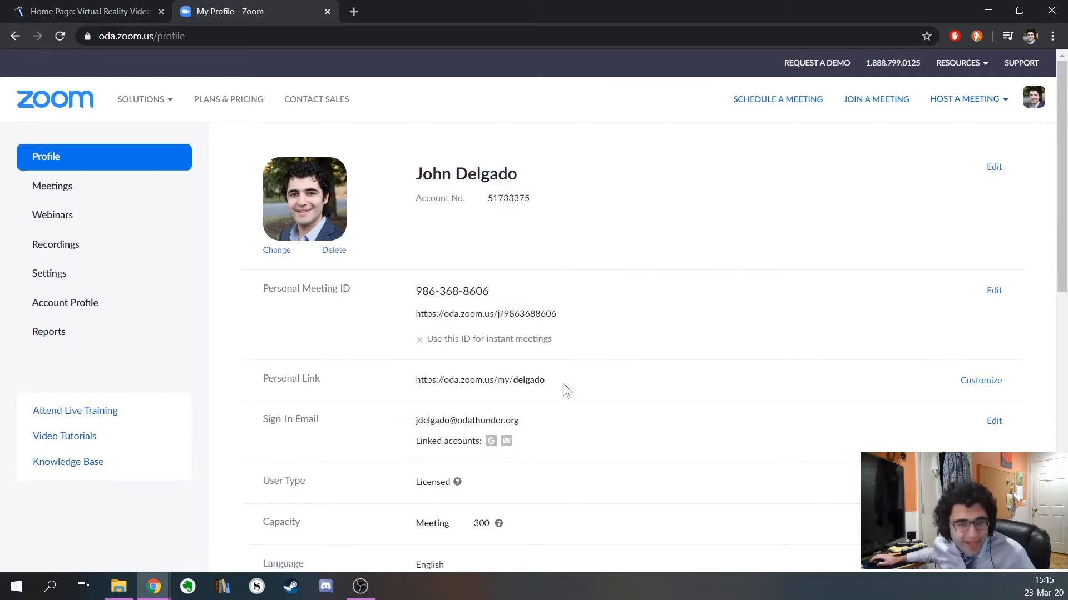
{"action": "left_click_drag", "start_coordinate": [563, 386], "coordinate": [411, 388]}
{"action": "key", "text": "ctrl+c"}
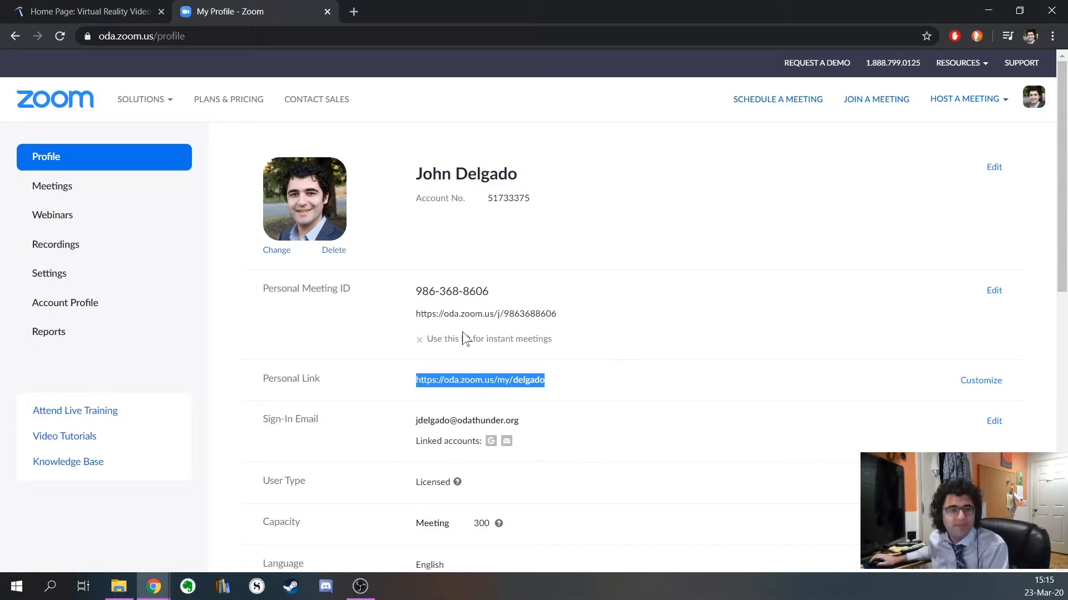
Return to the Canvas page editor and add a "Zoom URL:" line with the copied personal link above the list.
{"action": "left_click", "coordinate": [125, 4]}
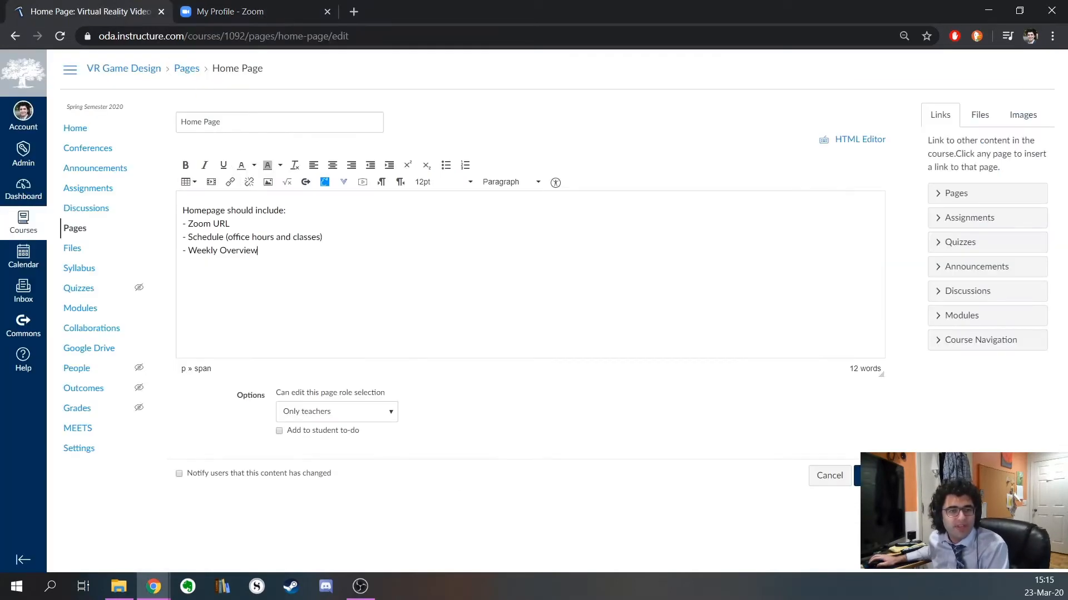
{"action": "key", "text": "Return"}
{"action": "key", "text": "Return"}
{"action": "key", "text": "Return"}
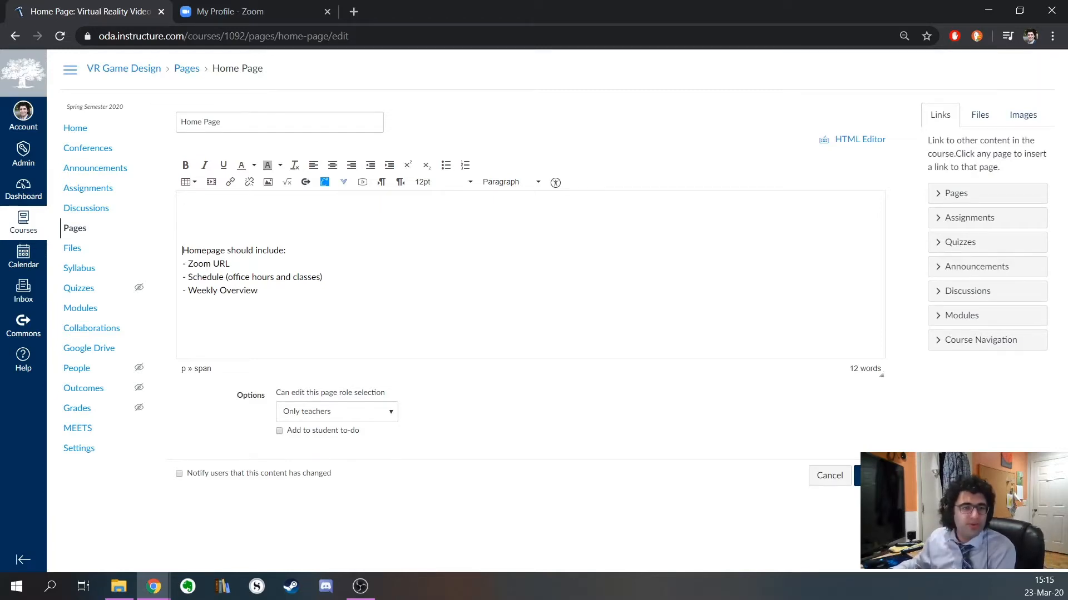
{"action": "type", "text": "Zoo"}
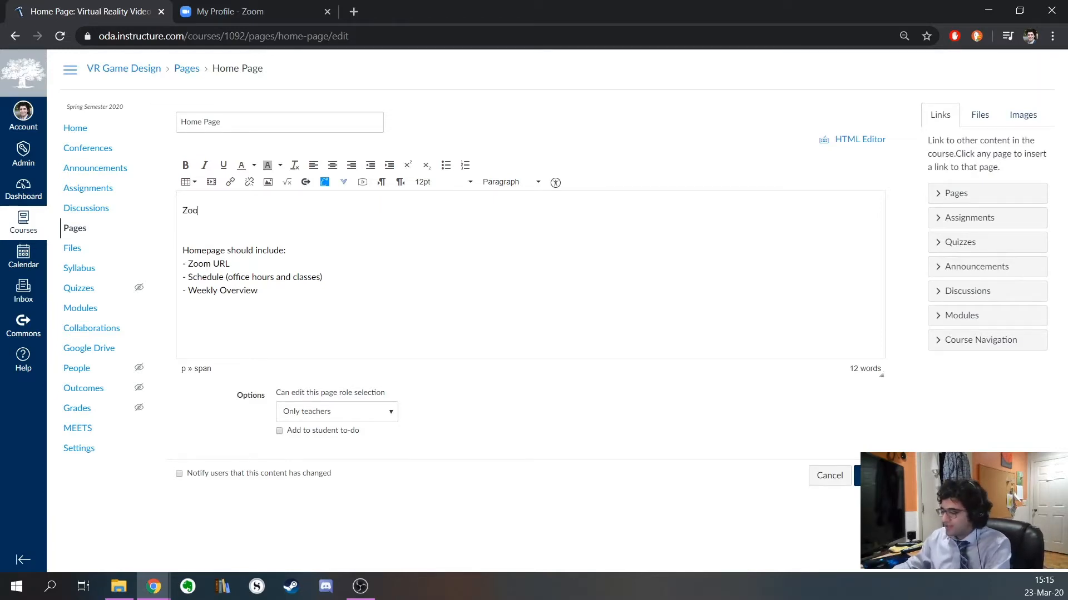
{"action": "type", "text": "m URL:"}
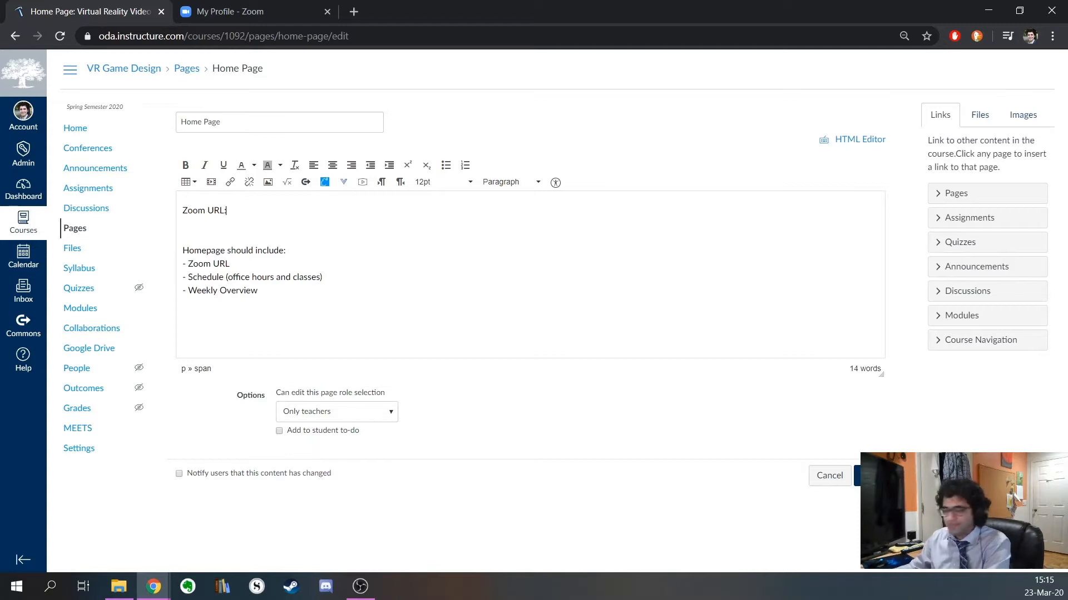
{"action": "key", "text": "ctrl+v"}
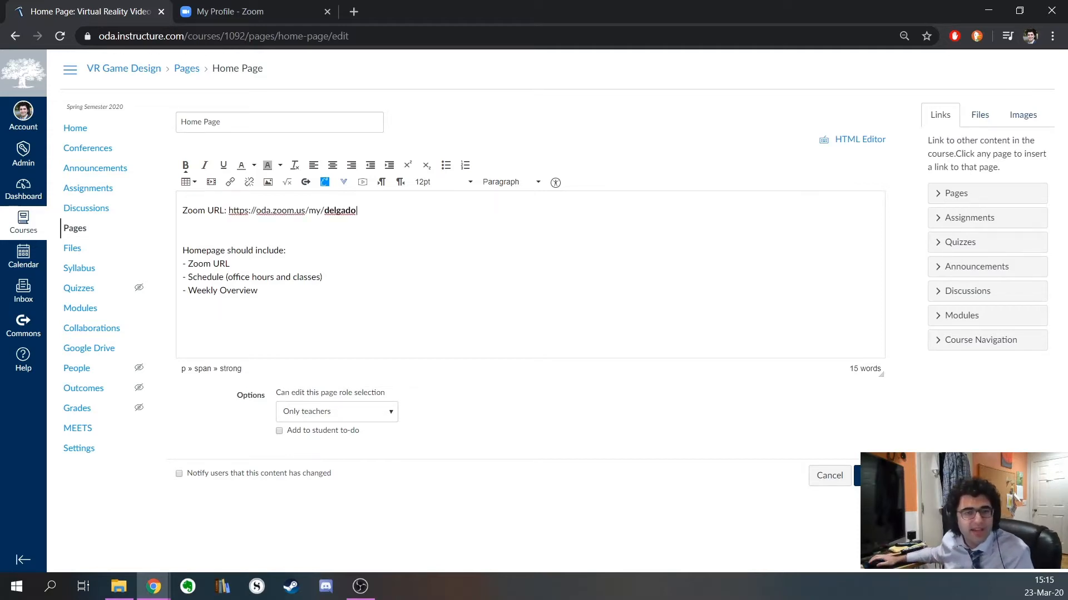
Turn the pasted address on the Zoom URL line into a hyperlink to the same personal meeting address.
{"action": "key", "text": "BackSpace"}
{"action": "key", "text": "shift+Left"}
{"action": "key", "text": "shift+Left"}
{"action": "key", "text": "shift+Left"}
{"action": "key", "text": "shift+Left"}
{"action": "key", "text": "shift+Left"}
{"action": "key", "text": "shift+Left"}
{"action": "key", "text": "shift+Left"}
{"action": "key", "text": "shift+Left"}
{"action": "key", "text": "shift+Left"}
{"action": "key", "text": "shift+Left"}
{"action": "key", "text": "shift+Left"}
{"action": "key", "text": "shift+Left"}
{"action": "key", "text": "shift+Left"}
{"action": "key", "text": "shift+Left"}
{"action": "key", "text": "shift+Left"}
{"action": "key", "text": "shift+Left"}
{"action": "key", "text": "shift+Left"}
{"action": "key", "text": "shift+Left"}
{"action": "key", "text": "shift+Left"}
{"action": "key", "text": "shift+Left"}
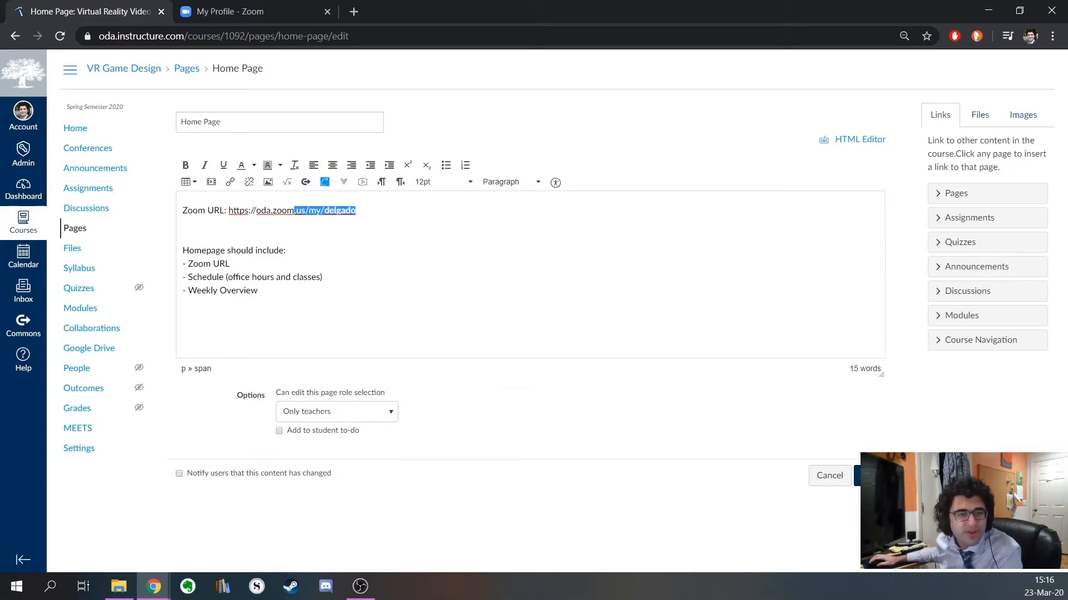
{"action": "key", "text": "shift+Right"}
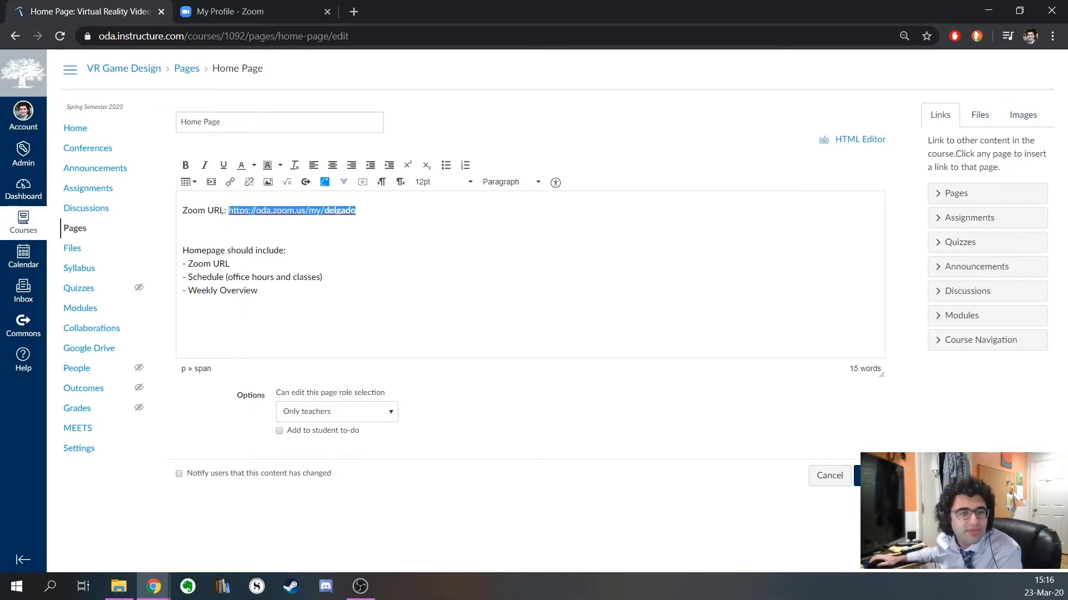
{"action": "left_click", "coordinate": [229, 182]}
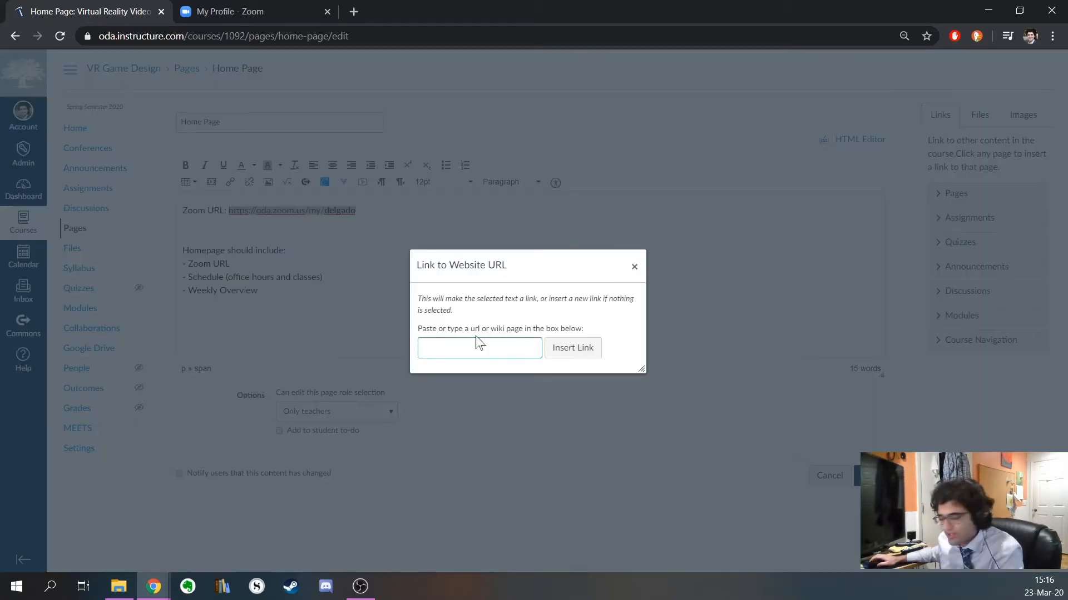
{"action": "key", "text": "ctrl+v"}
{"action": "left_click", "coordinate": [592, 355]}
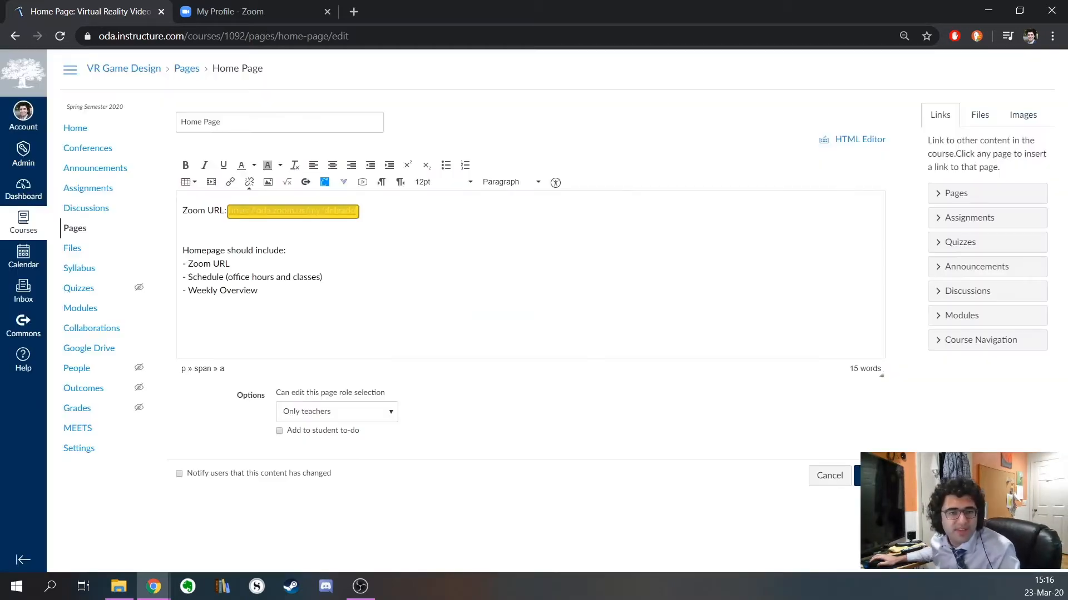
{"action": "left_click", "coordinate": [285, 250]}
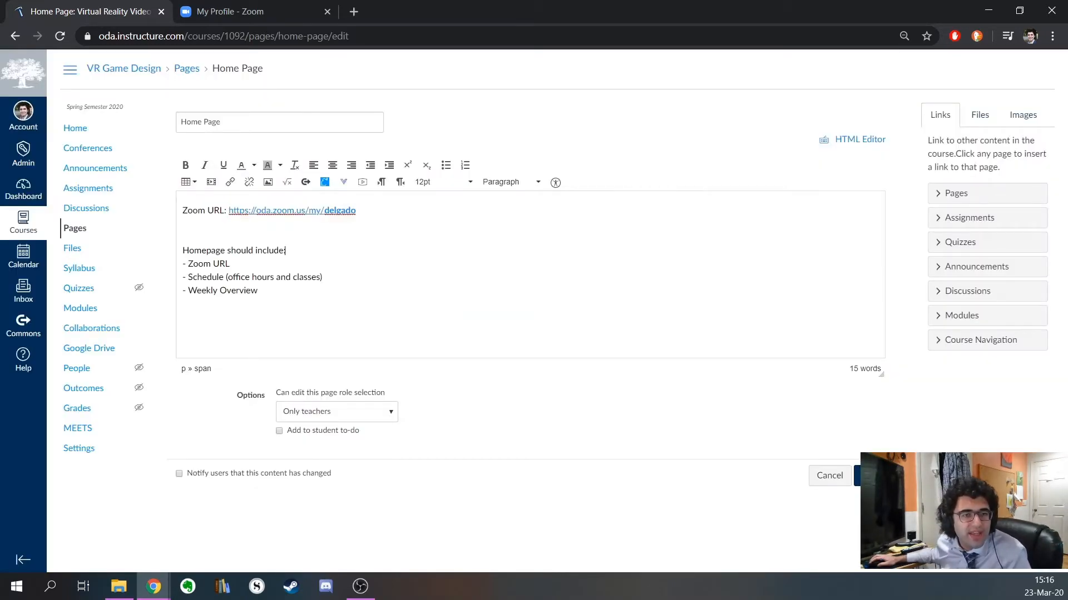
{"action": "left_click_drag", "start_coordinate": [229, 210], "coordinate": [255, 211]}
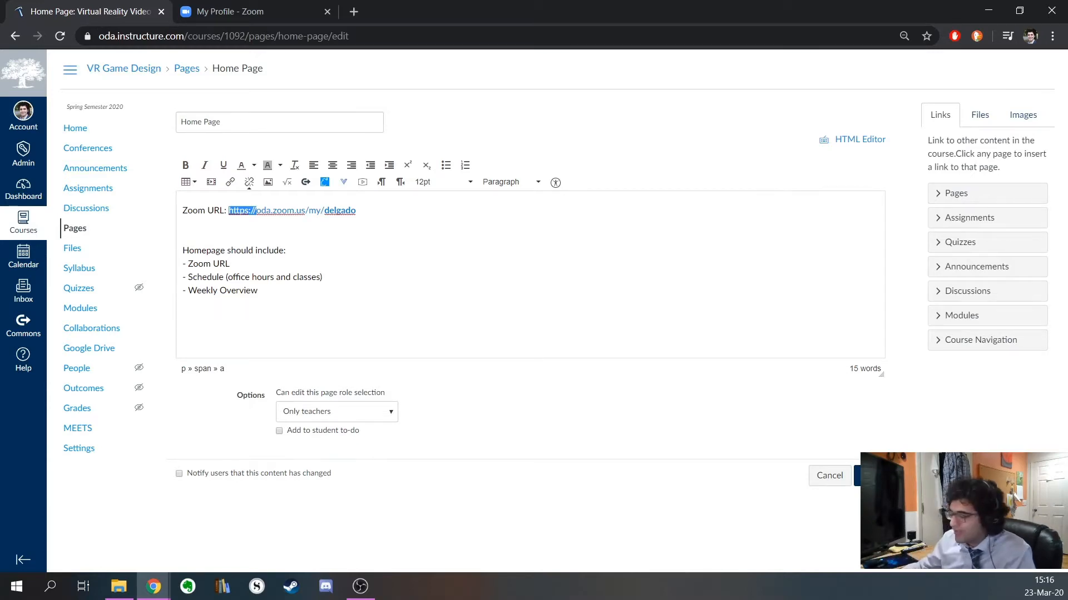
{"action": "key", "text": "BackSpace"}
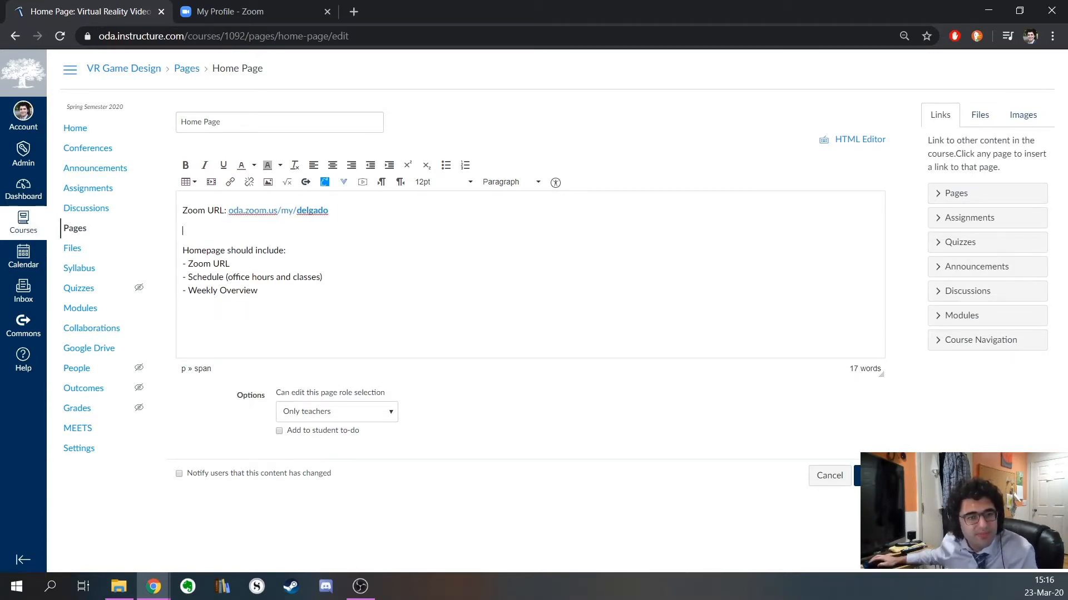
{"action": "left_click", "coordinate": [183, 231]}
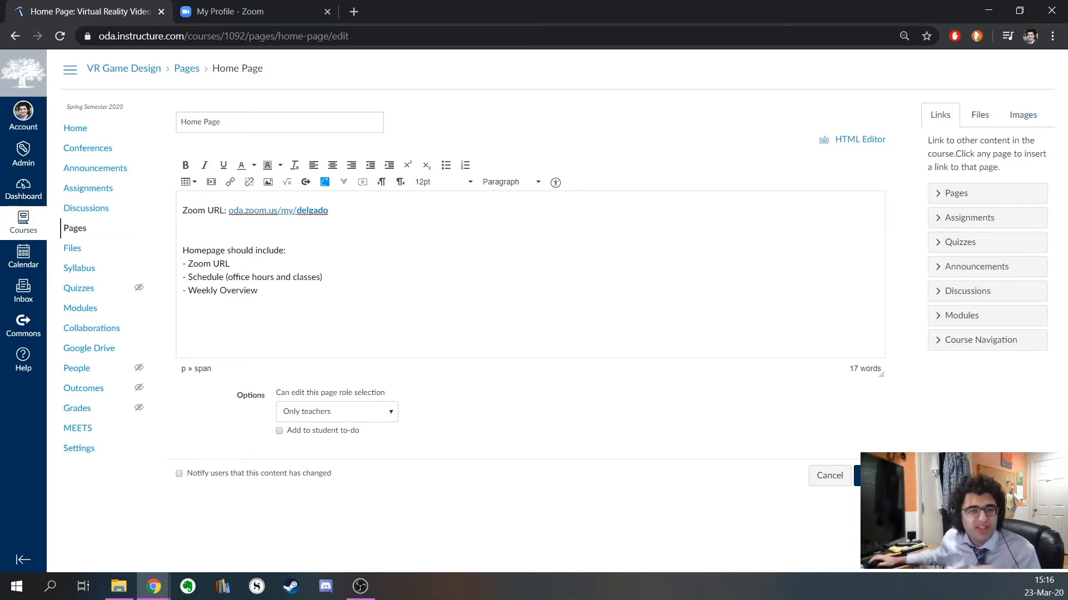
Switch to Zoom, sign in from its start page and view the Personal Meeting Room details.
{"action": "left_click", "coordinate": [261, 20]}
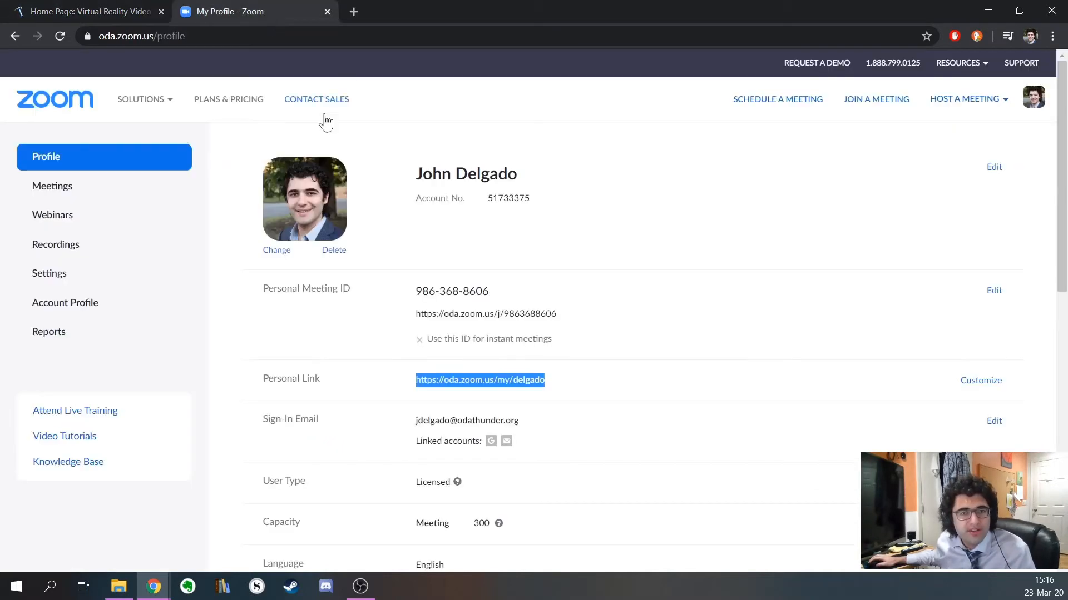
{"action": "left_click", "coordinate": [80, 109]}
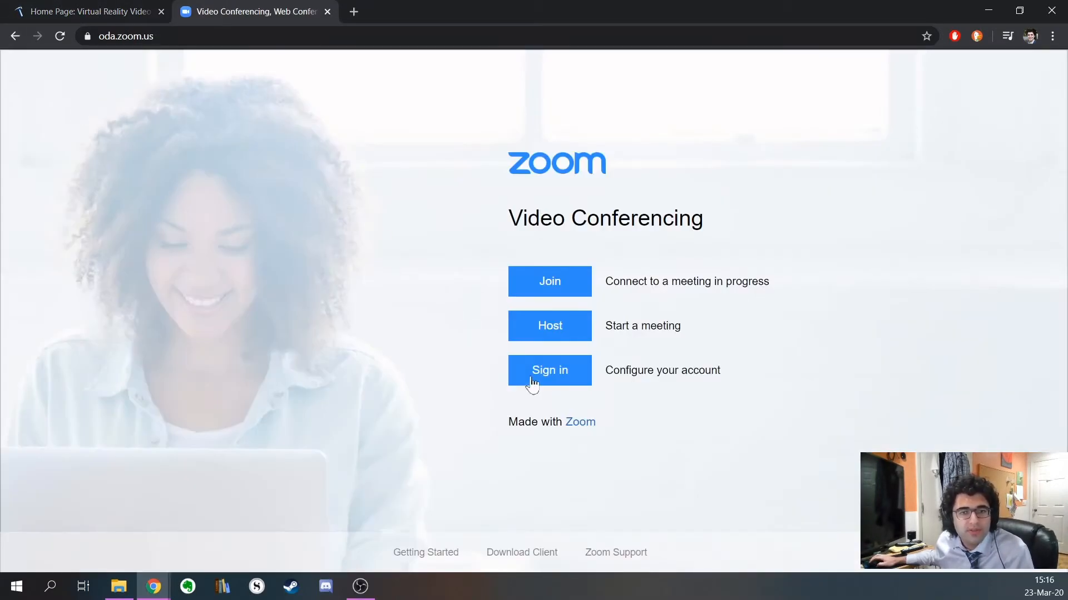
{"action": "left_click", "coordinate": [528, 372]}
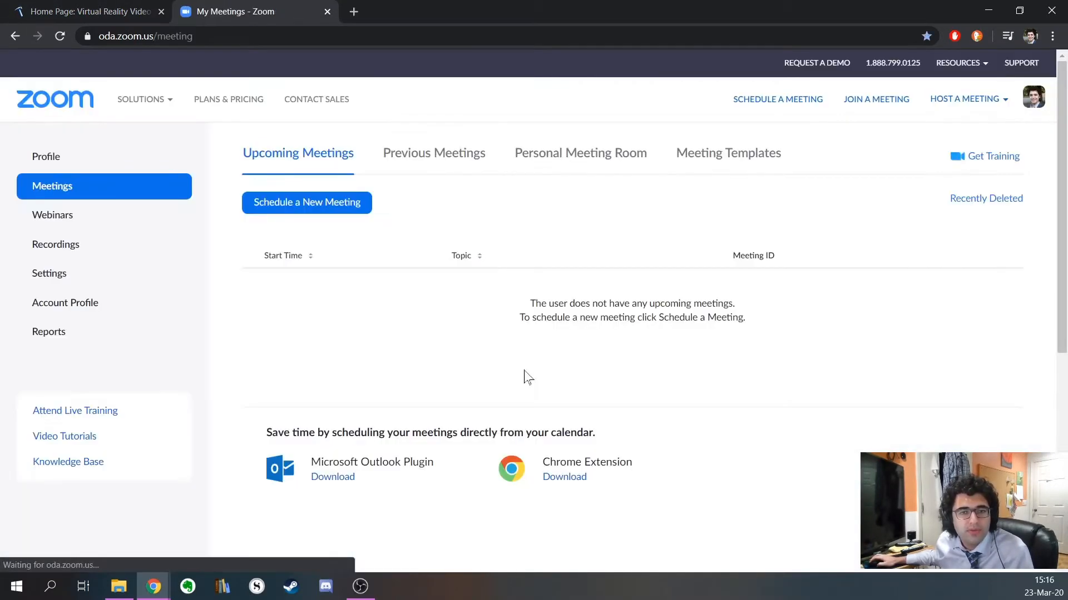
{"action": "left_click", "coordinate": [556, 155]}
Return to the Canvas page editor and delete the "- Zoom URL" item from the "Homepage should include:" list.
{"action": "left_click", "coordinate": [129, 17]}
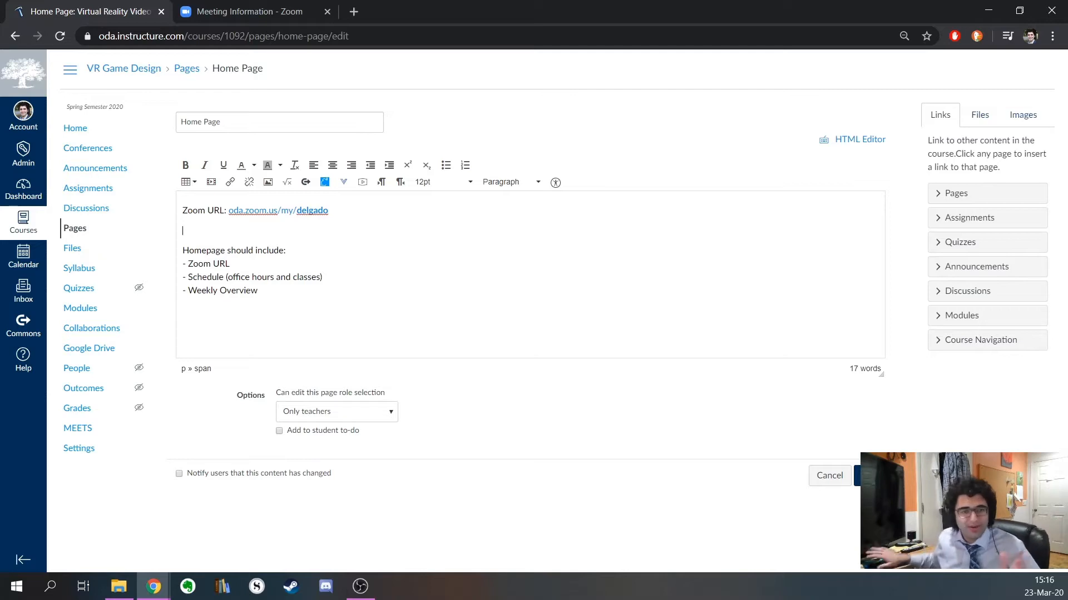
{"action": "triple_click", "coordinate": [166, 266]}
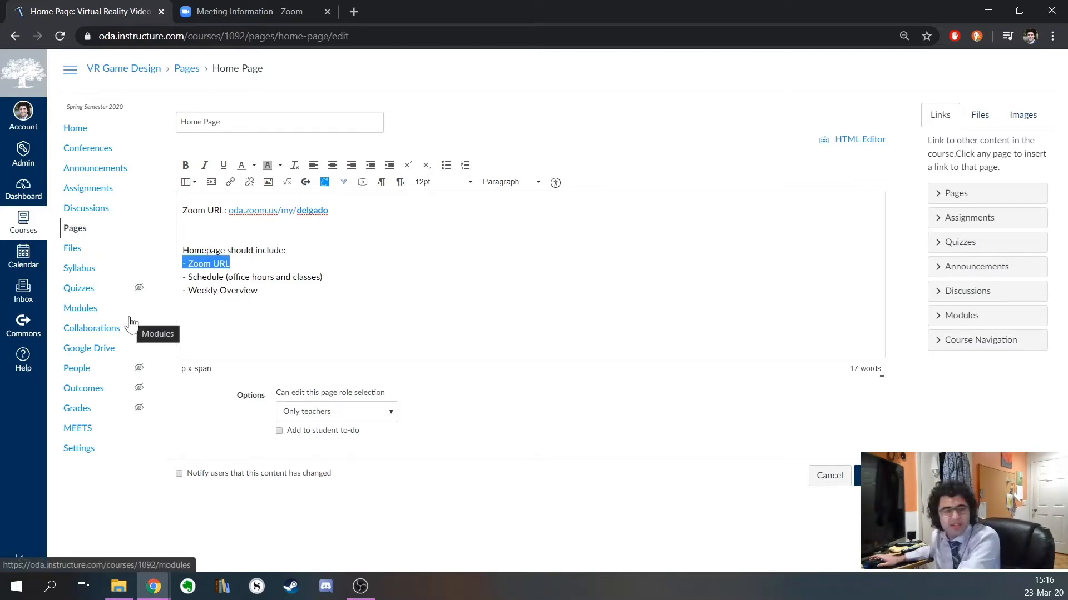
{"action": "key", "text": "BackSpace"}
{"action": "key", "text": "BackSpace"}
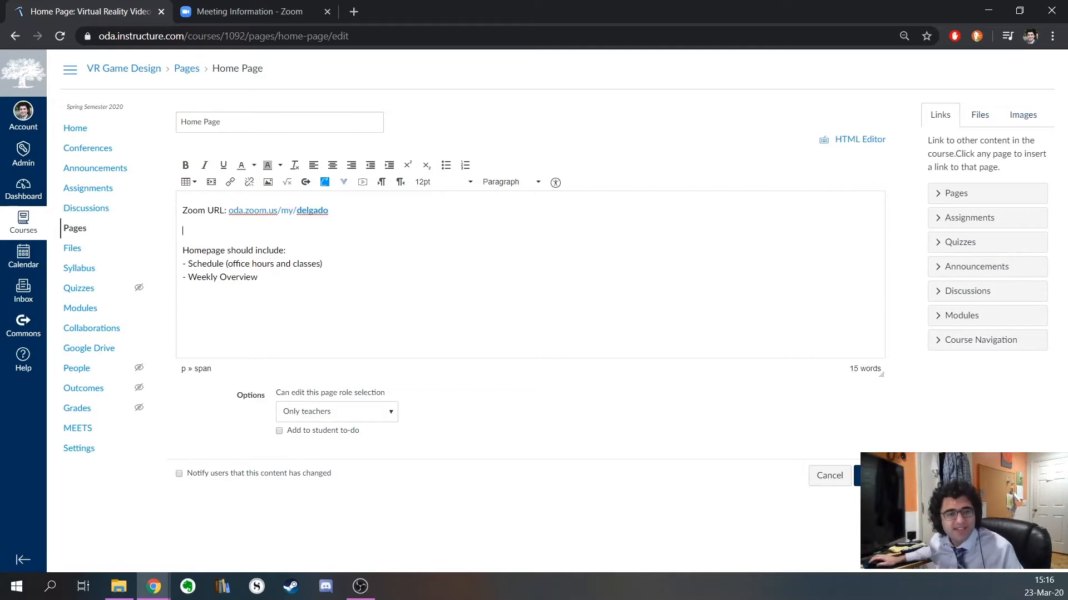
Add blank lines below the Zoom link and insert a table with 5 columns and 5 rows there.
{"action": "key", "text": "Return"}
{"action": "key", "text": "Return"}
{"action": "key", "text": "Return"}
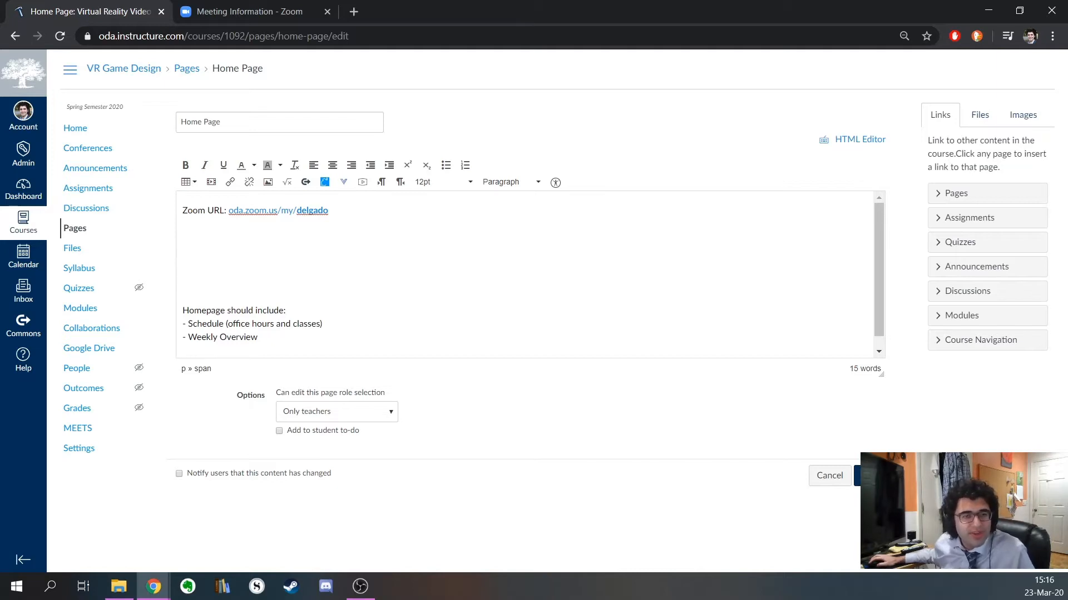
{"action": "left_click", "coordinate": [186, 185]}
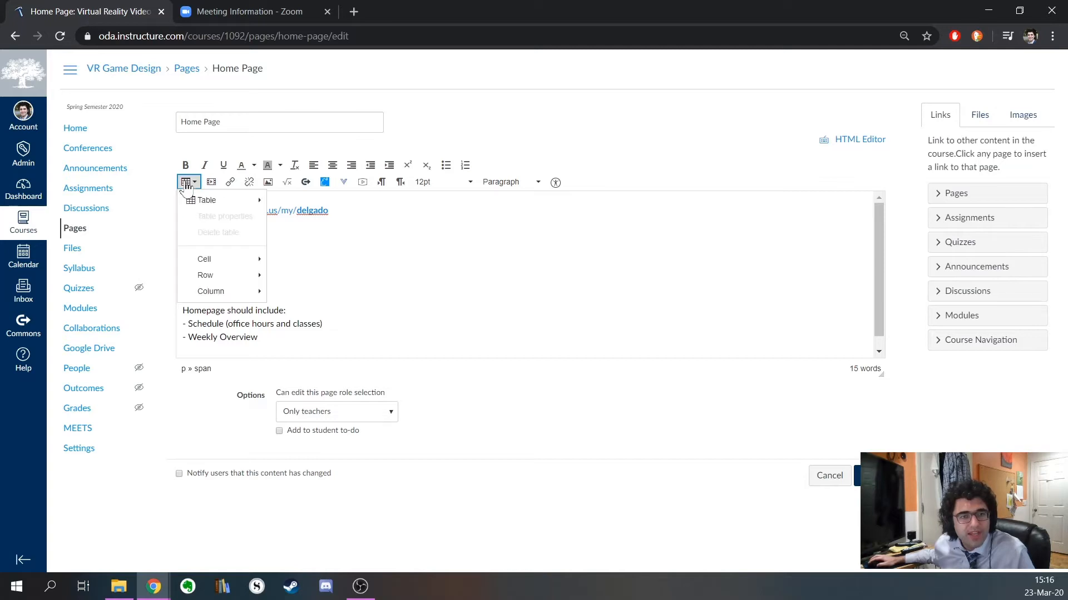
{"action": "mouse_move", "coordinate": [194, 203]}
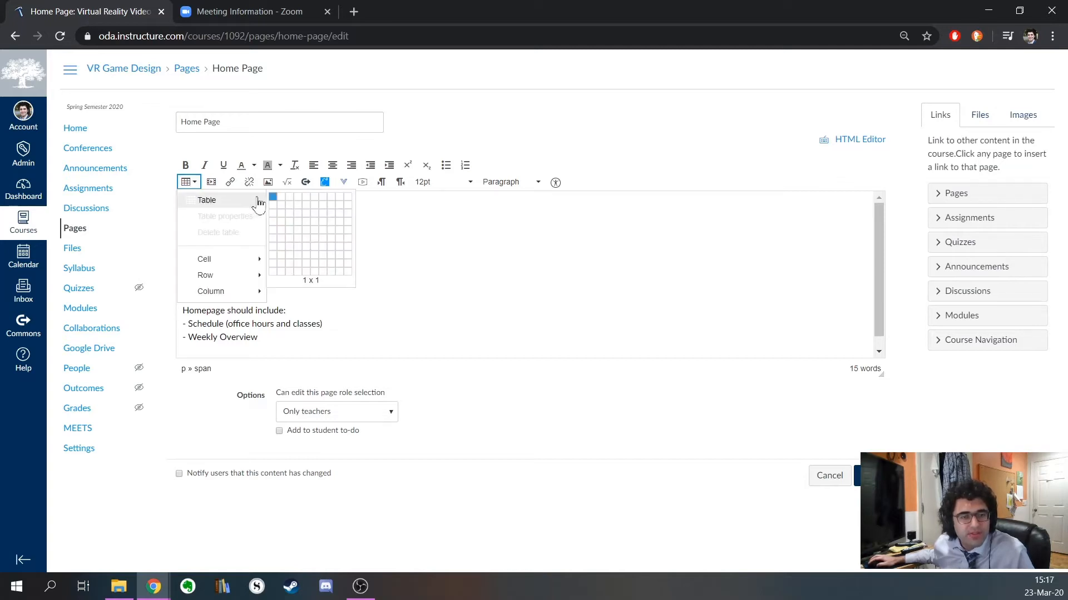
{"action": "left_click", "coordinate": [310, 234]}
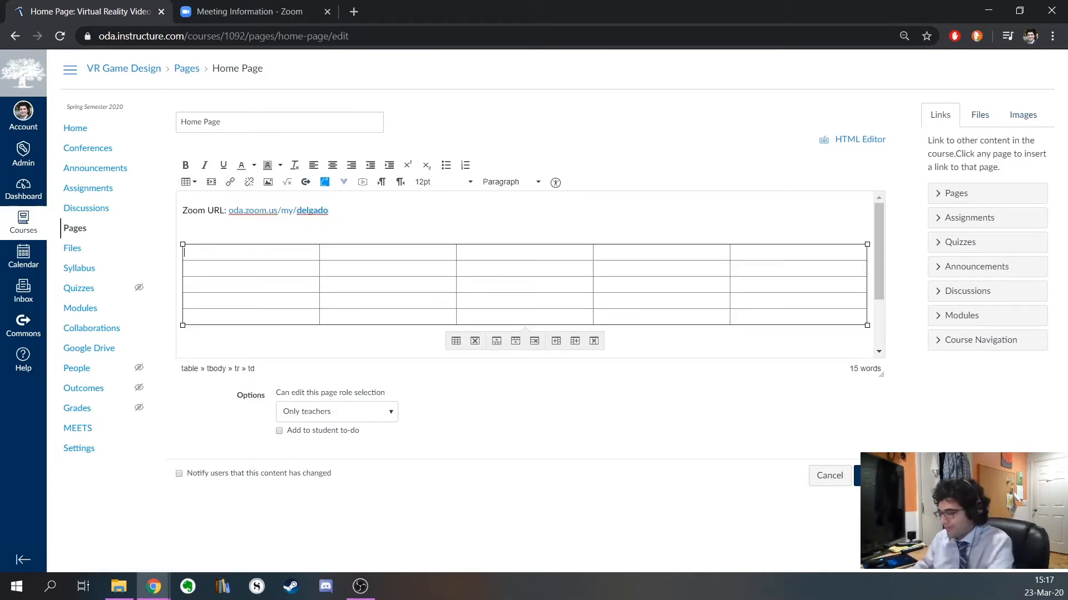
Fill the table's header row with Day 1, Day 2, Day 3, Day 4 and Friday.
{"action": "type", "text": "Day 1"}
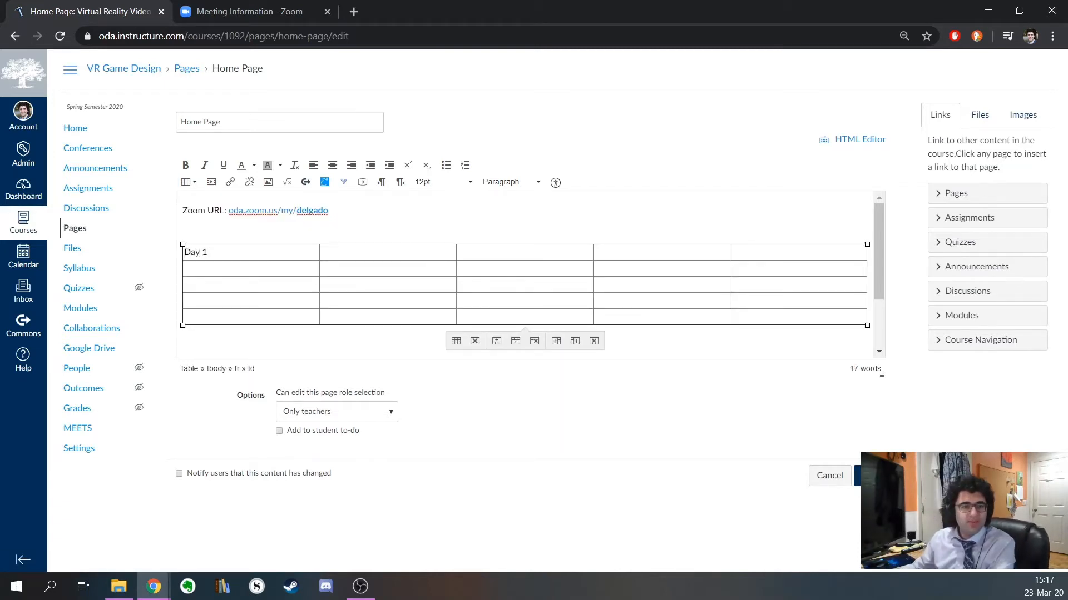
{"action": "key", "text": "Tab"}
{"action": "type", "text": "Day 2"}
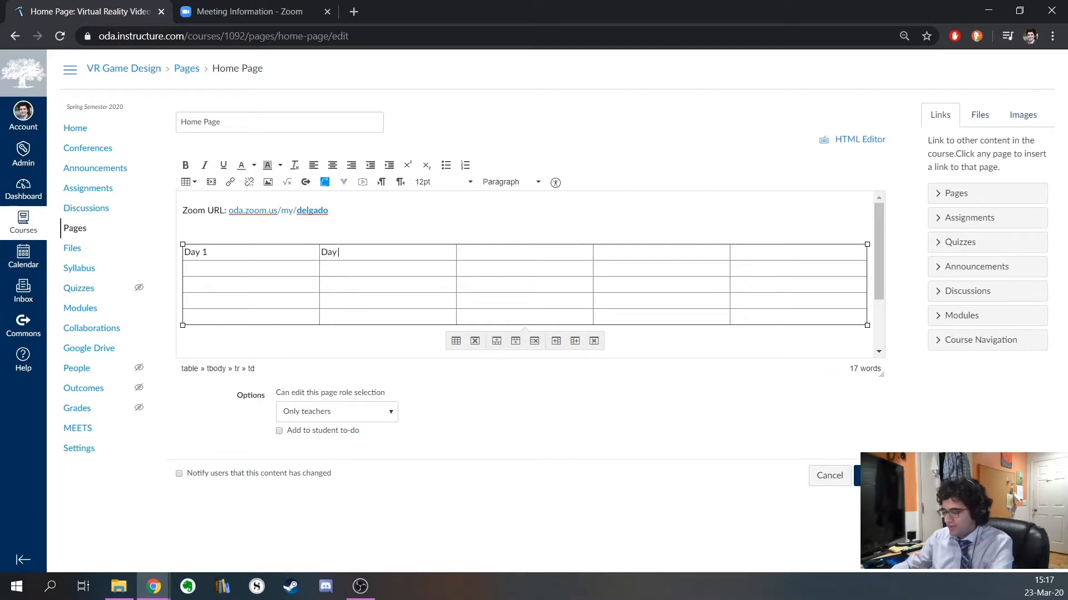
{"action": "key", "text": "Tab"}
{"action": "type", "text": "Day 3"}
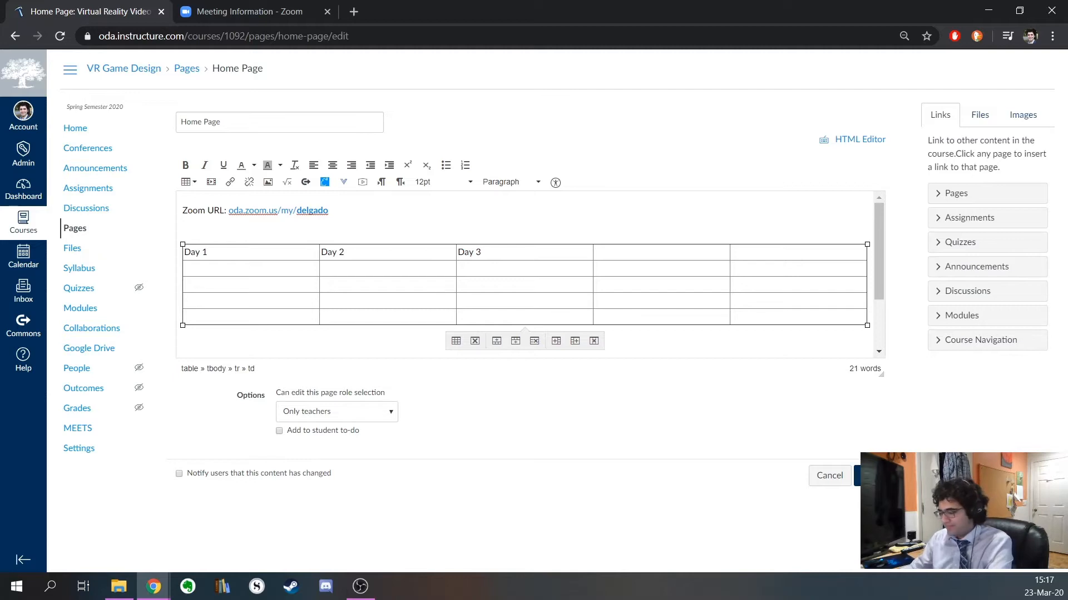
{"action": "key", "text": "Tab"}
{"action": "type", "text": "Day 4"}
{"action": "key", "text": "Tab"}
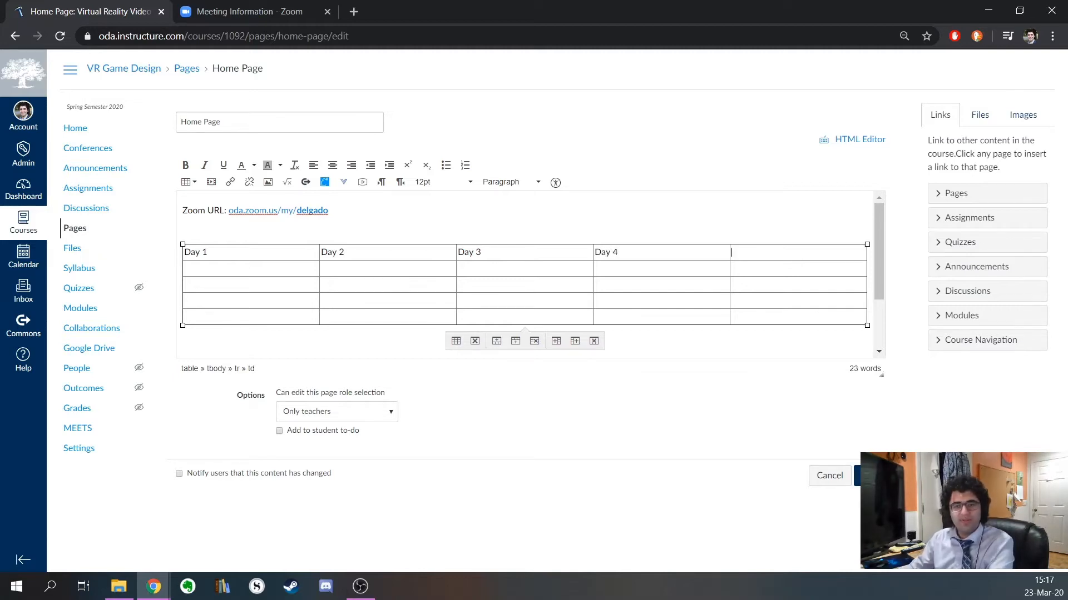
{"action": "type", "text": "Fridayt"}
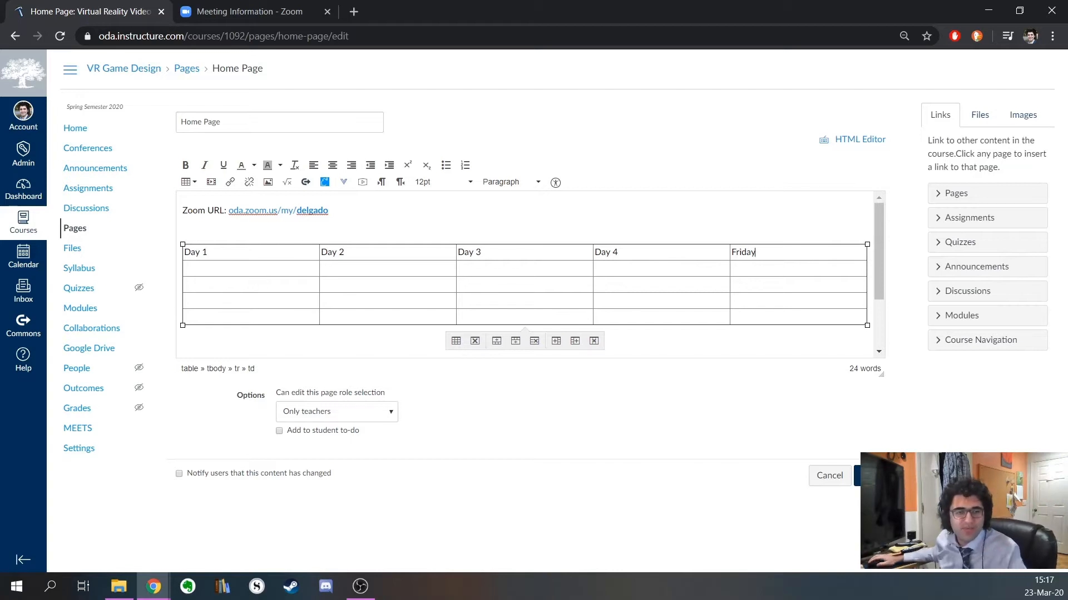
{"action": "left_click", "coordinate": [184, 230]}
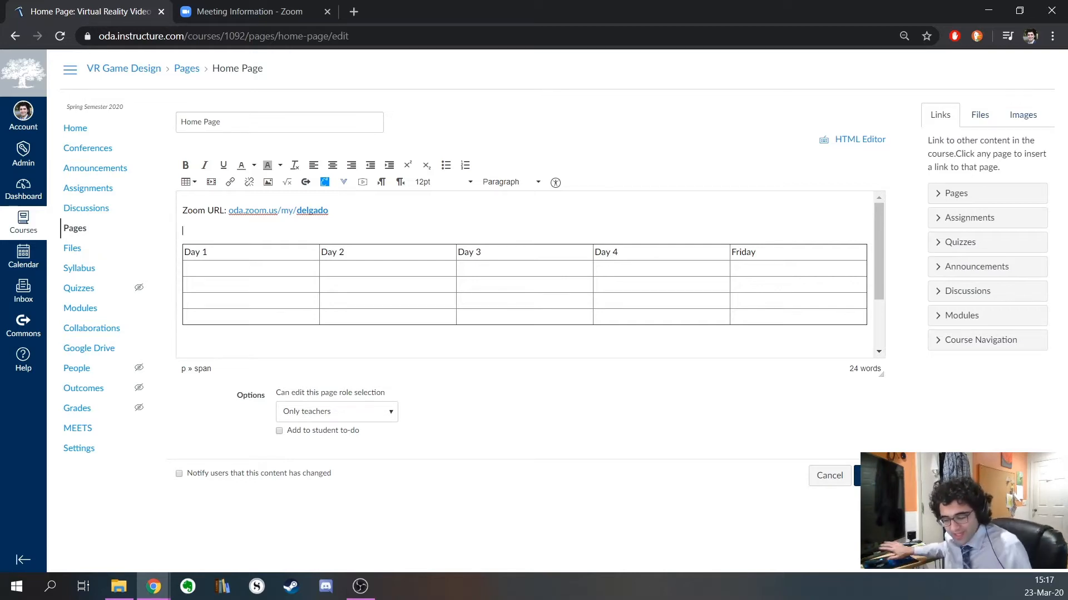
Enter the blocks A, E, G and C down the Day 1 column, one per row.
{"action": "left_click", "coordinate": [209, 269]}
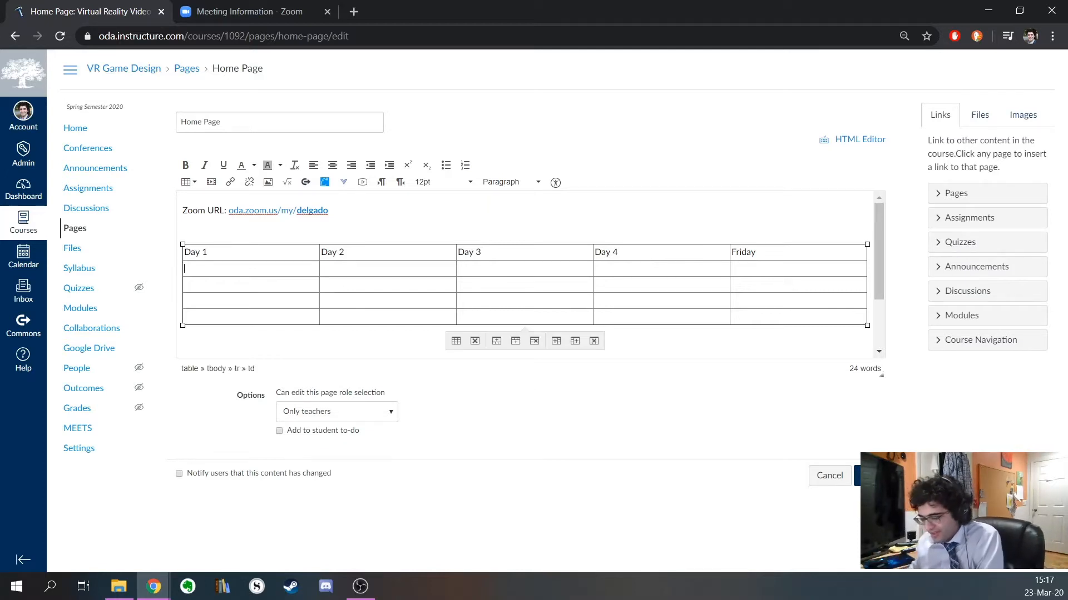
{"action": "type", "text": "A"}
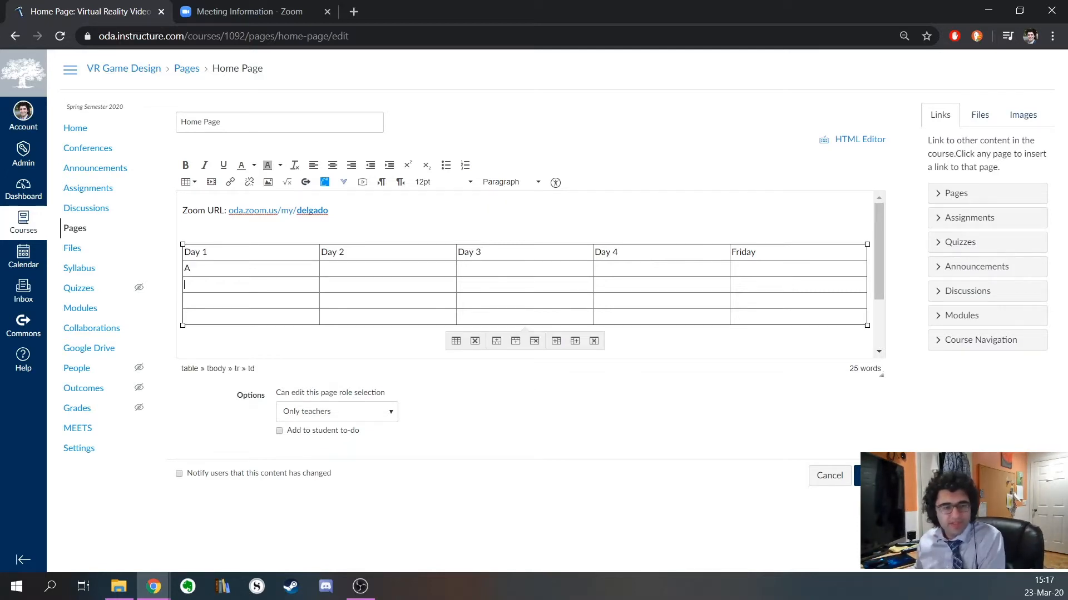
{"action": "type", "text": "B"}
{"action": "type", "text": "G"}
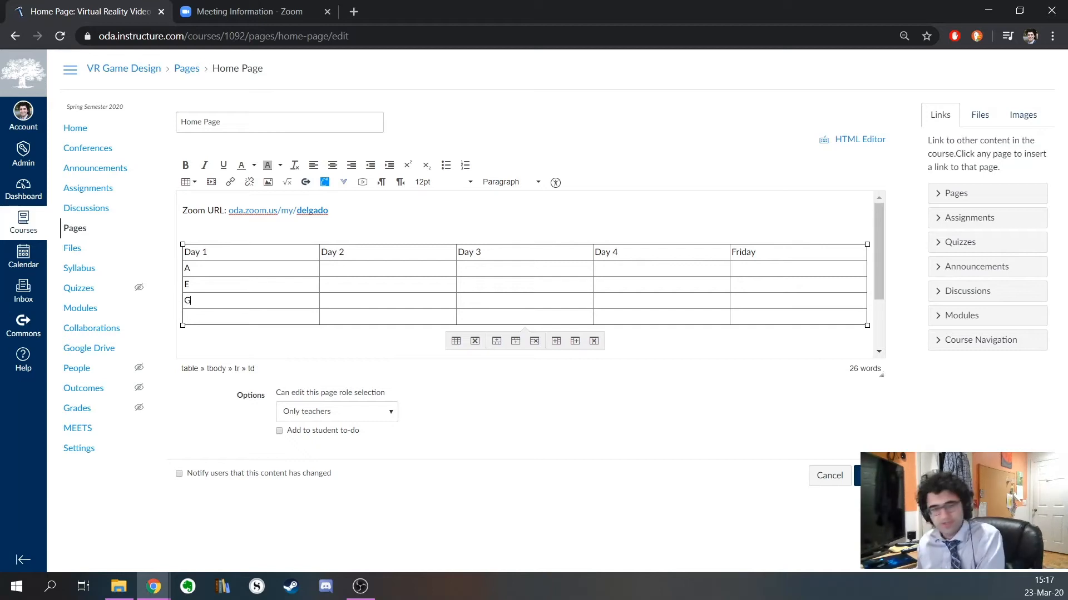
{"action": "type", "text": "C"}
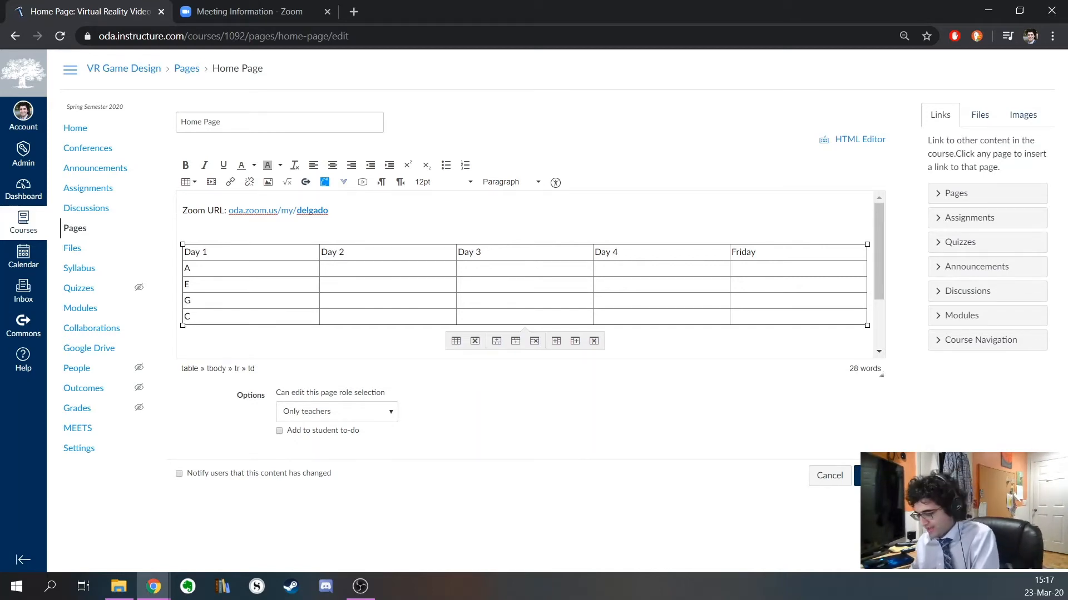
Enter the blocks B, F, H and D down the Day 2 column, one per row.
{"action": "type", "text": "B"}
{"action": "key", "text": "Down"}
{"action": "type", "text": "D"}
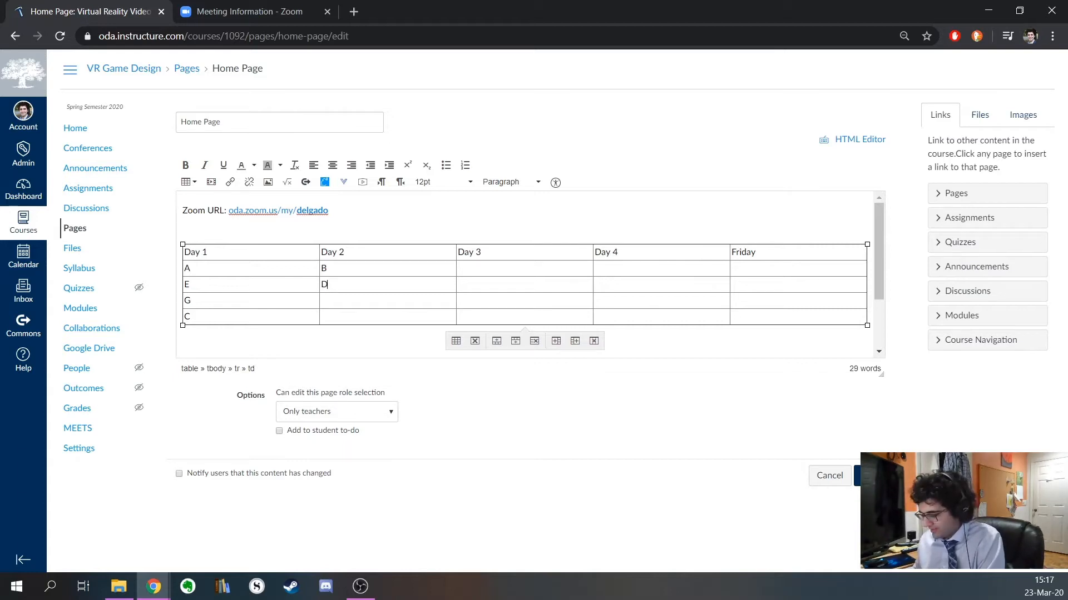
{"action": "key", "text": "BackSpace"}
{"action": "type", "text": "F"}
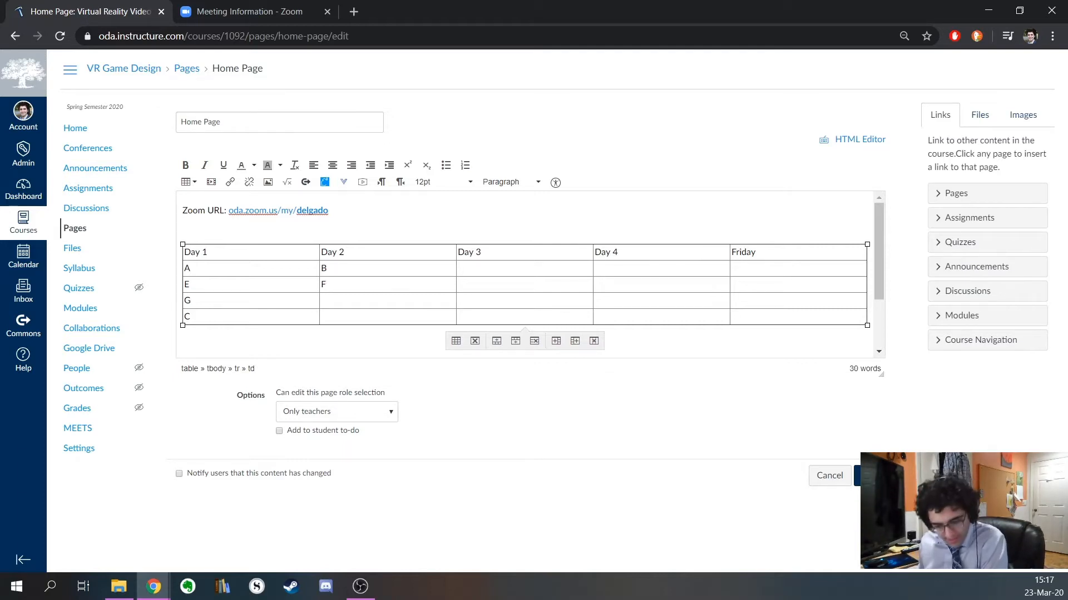
{"action": "key", "text": "Down"}
{"action": "type", "text": "H"}
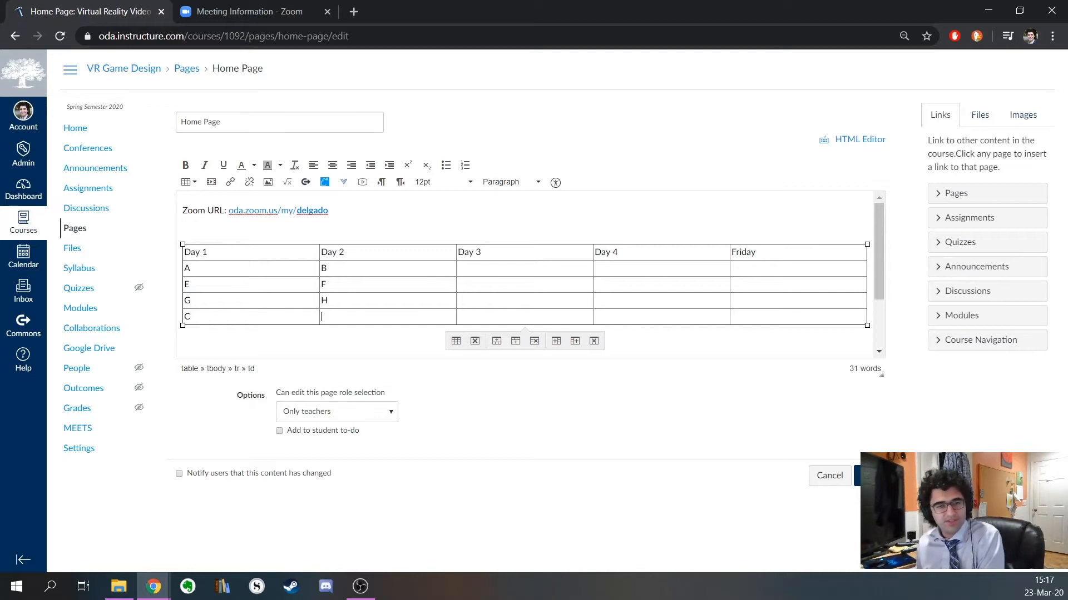
{"action": "type", "text": "D"}
Enter the blocks C, G, E and A down the Day 3 column, one per row.
{"action": "key", "text": "Tab"}
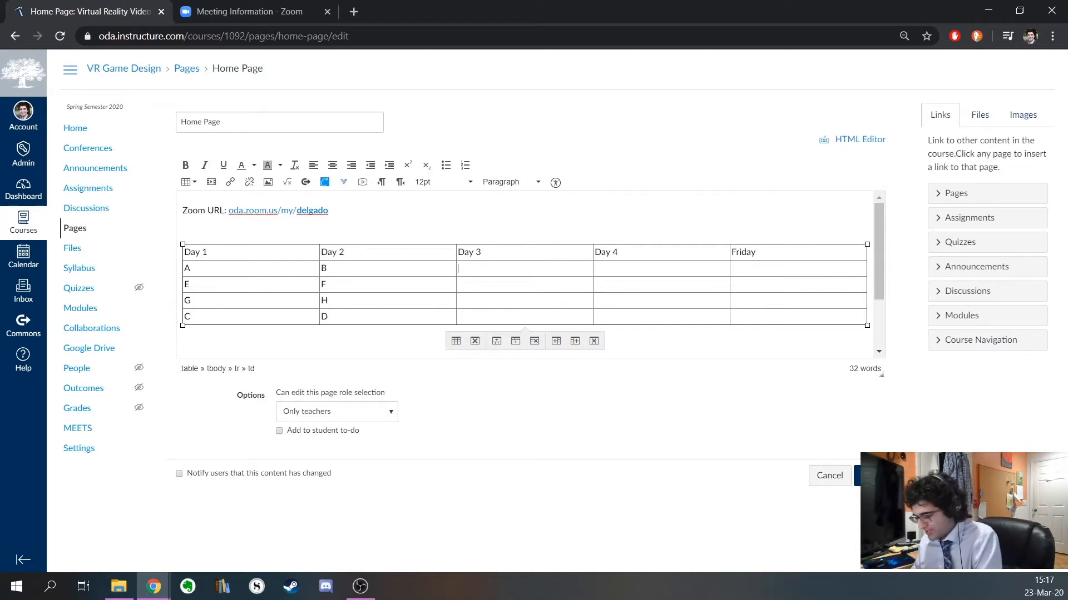
{"action": "type", "text": "C"}
{"action": "type", "text": "G"}
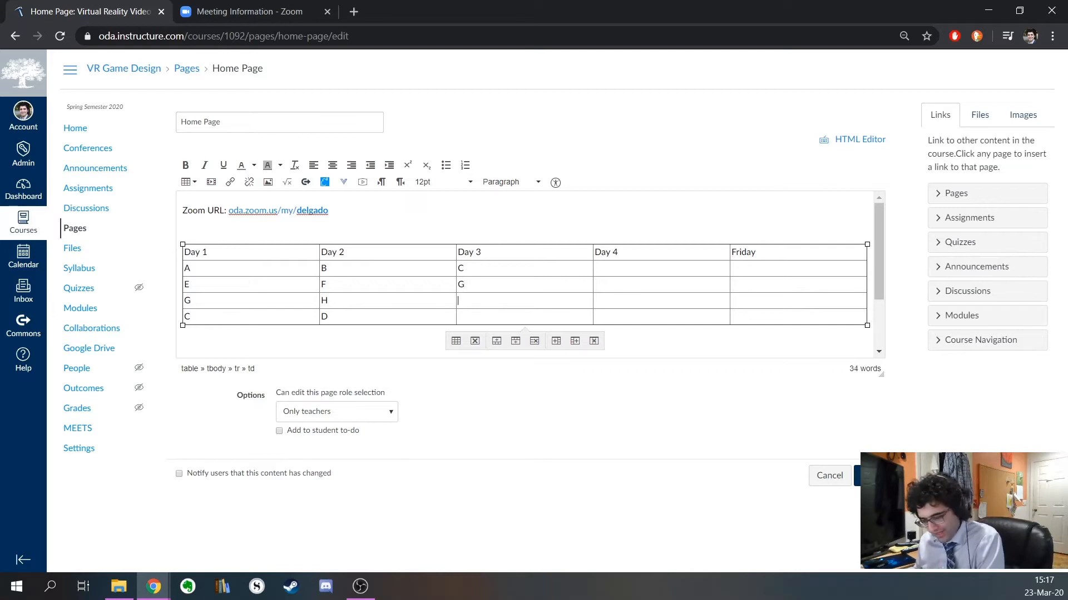
{"action": "type", "text": "E"}
{"action": "key", "text": "Down"}
Enter the blocks D, H, F and B down the Day 4 column, one per row.
{"action": "key", "text": "Right"}
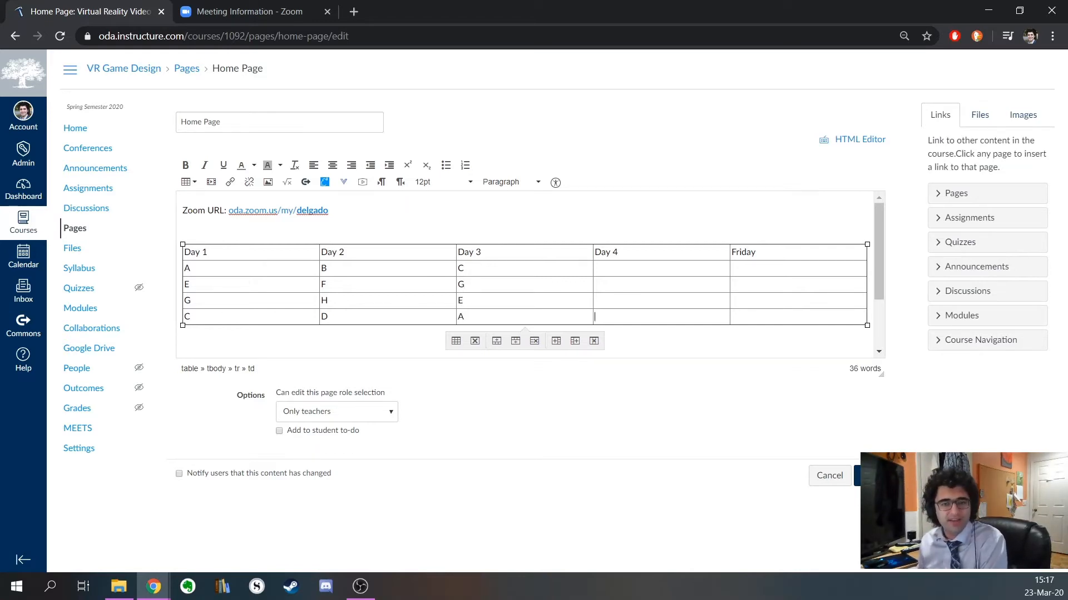
{"action": "key", "text": "Up"}
{"action": "key", "text": "Up"}
{"action": "key", "text": "Up"}
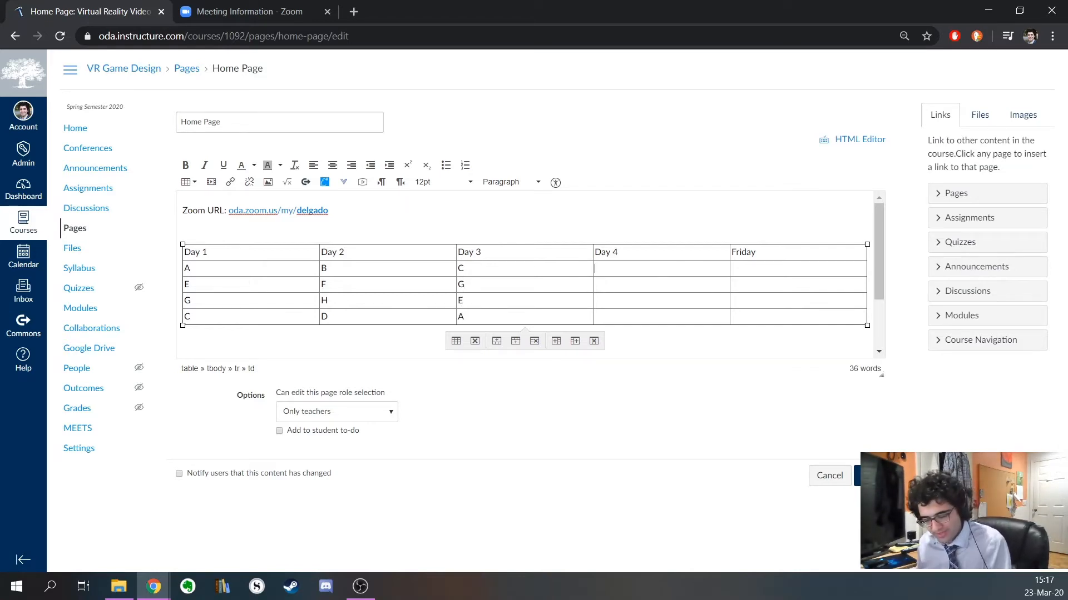
{"action": "type", "text": "D"}
{"action": "key", "text": "Down"}
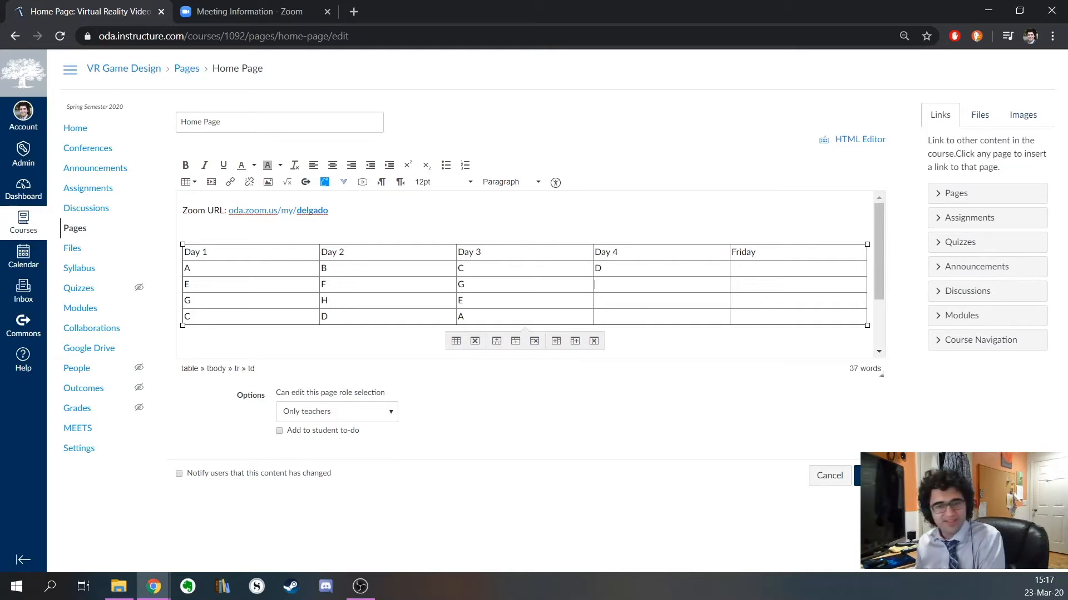
{"action": "type", "text": "H"}
{"action": "key", "text": "Down"}
{"action": "type", "text": "F"}
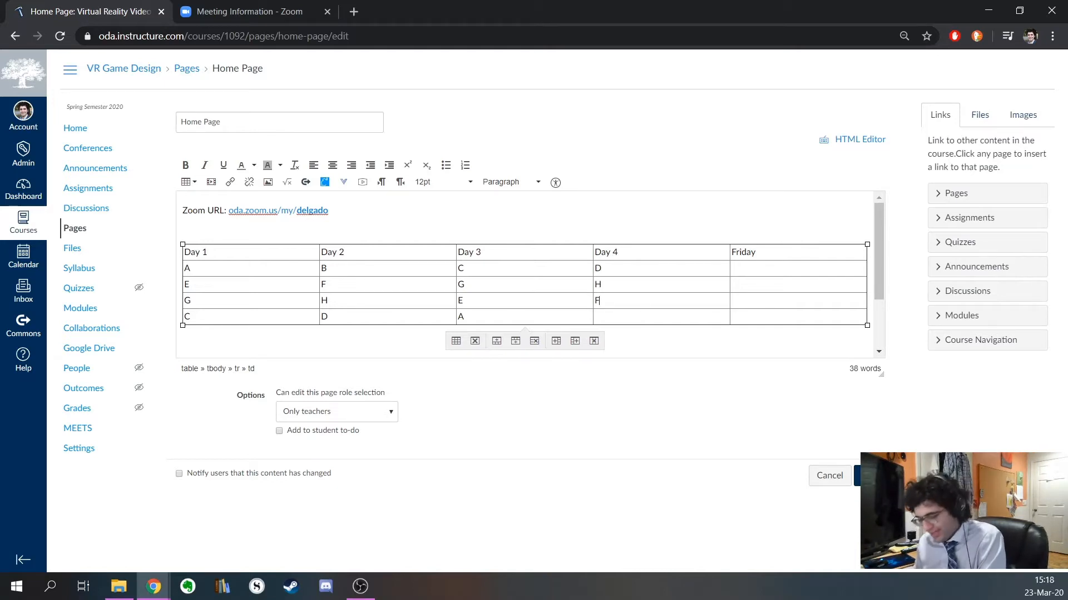
{"action": "key", "text": "Down"}
{"action": "type", "text": "B"}
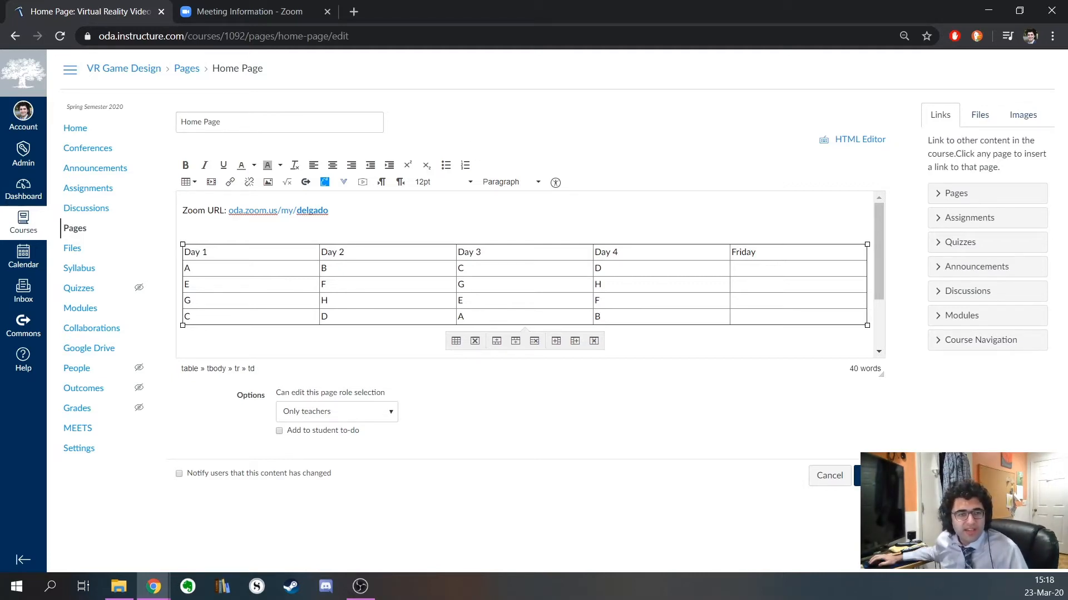
Make the table's whole header row, from Day 1 to Friday, bold.
{"action": "left_click_drag", "start_coordinate": [206, 252], "coordinate": [745, 253]}
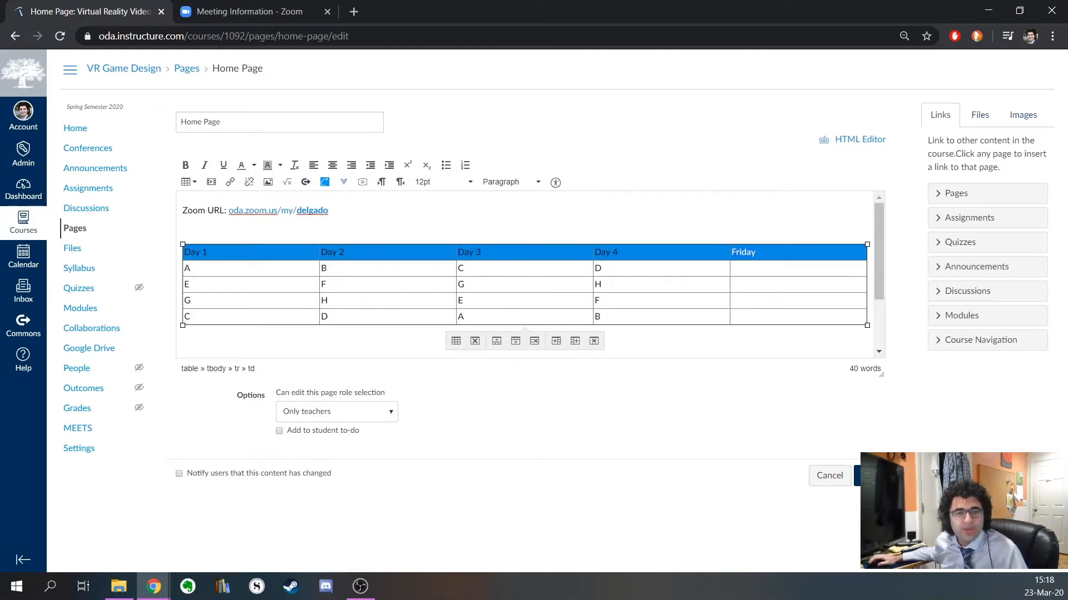
{"action": "left_click", "coordinate": [187, 166]}
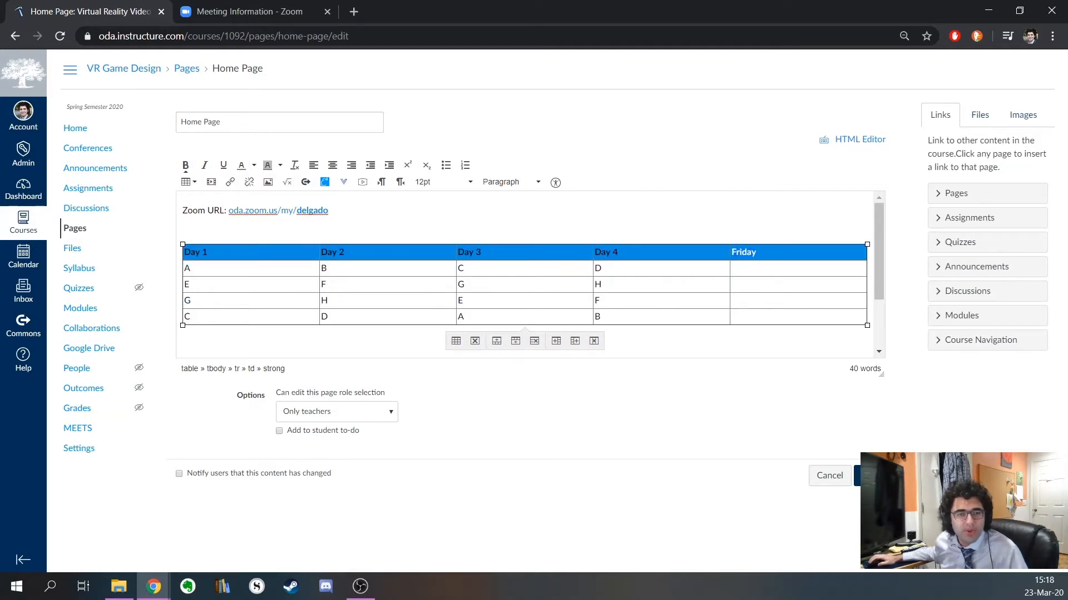
Append ": Class" to the G block cells in the Day 1 and Day 3 columns.
{"action": "left_click", "coordinate": [250, 269]}
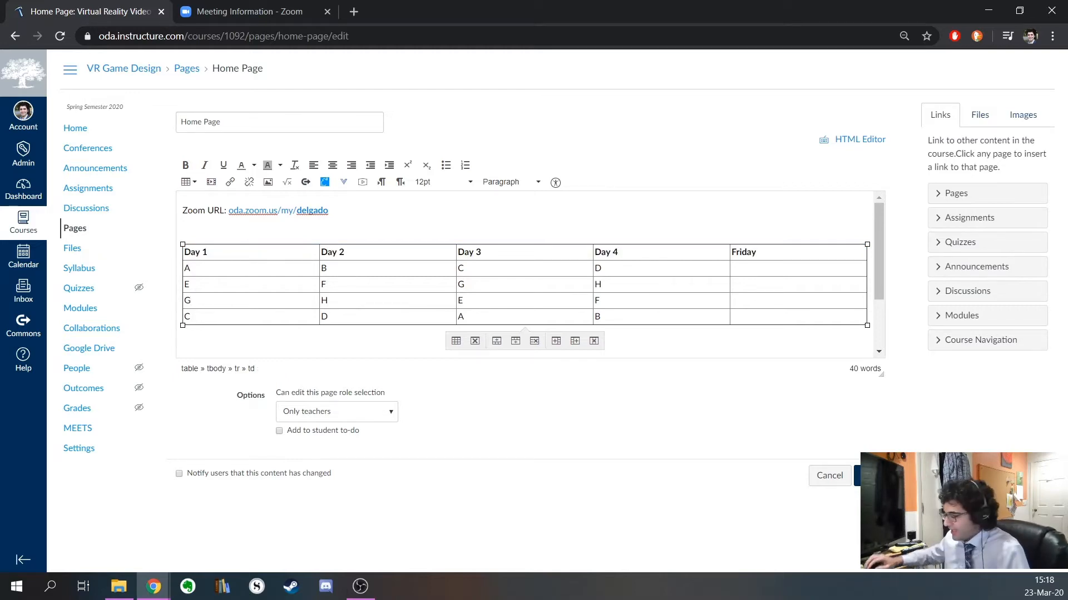
{"action": "type", "text": ":"}
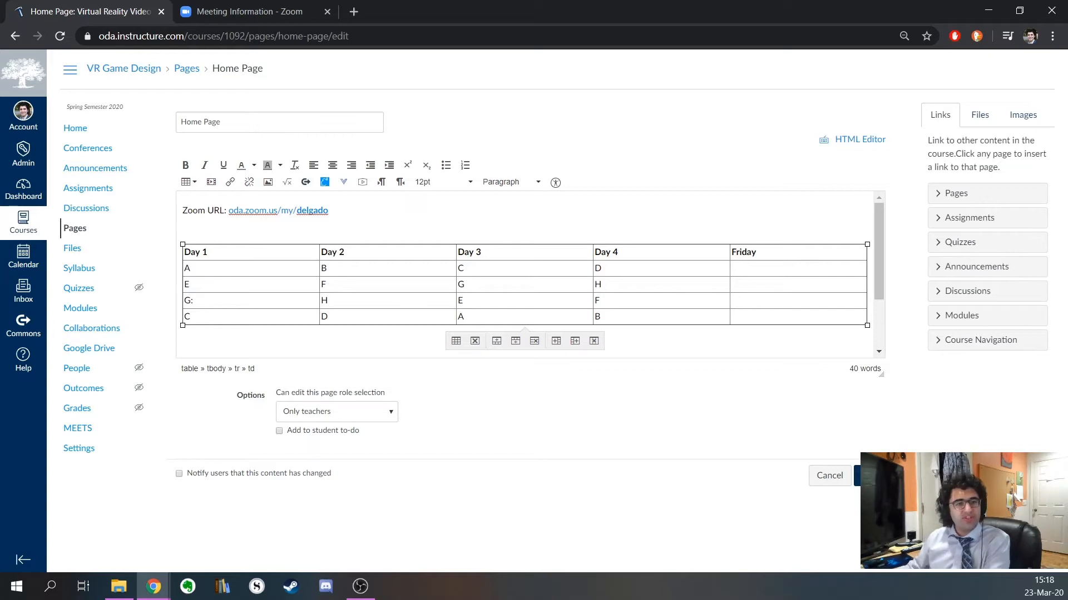
{"action": "type", "text": " Class"}
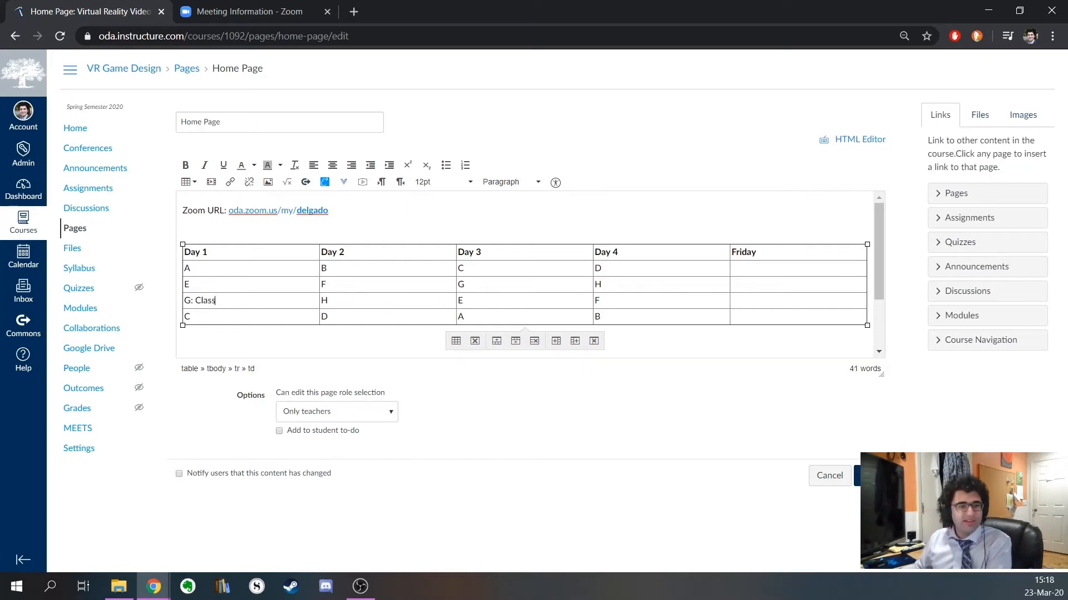
{"action": "left_click", "coordinate": [470, 284]}
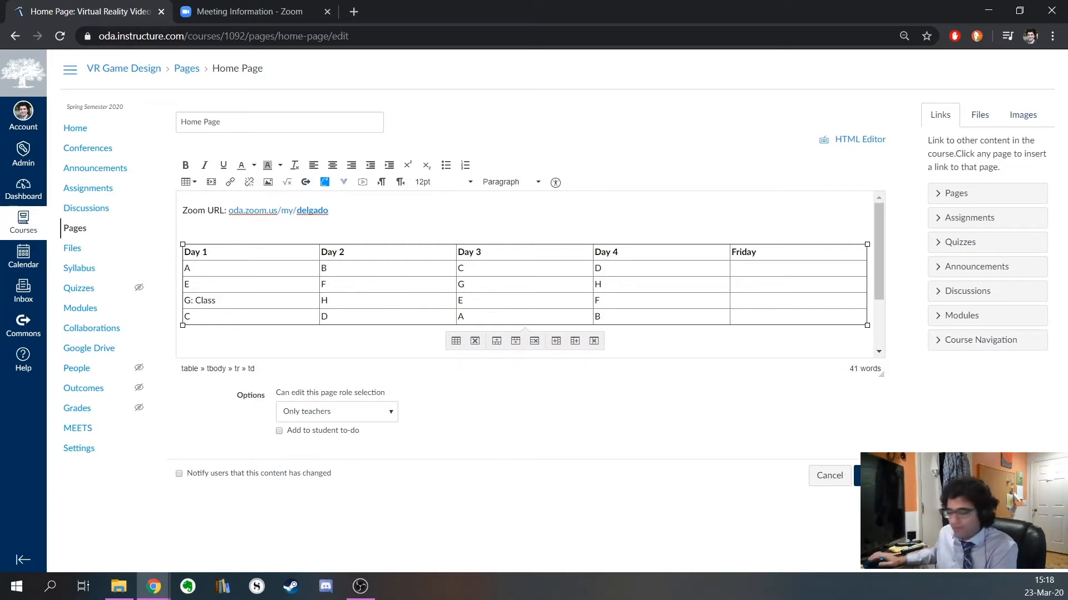
{"action": "type", "text": ": Class"}
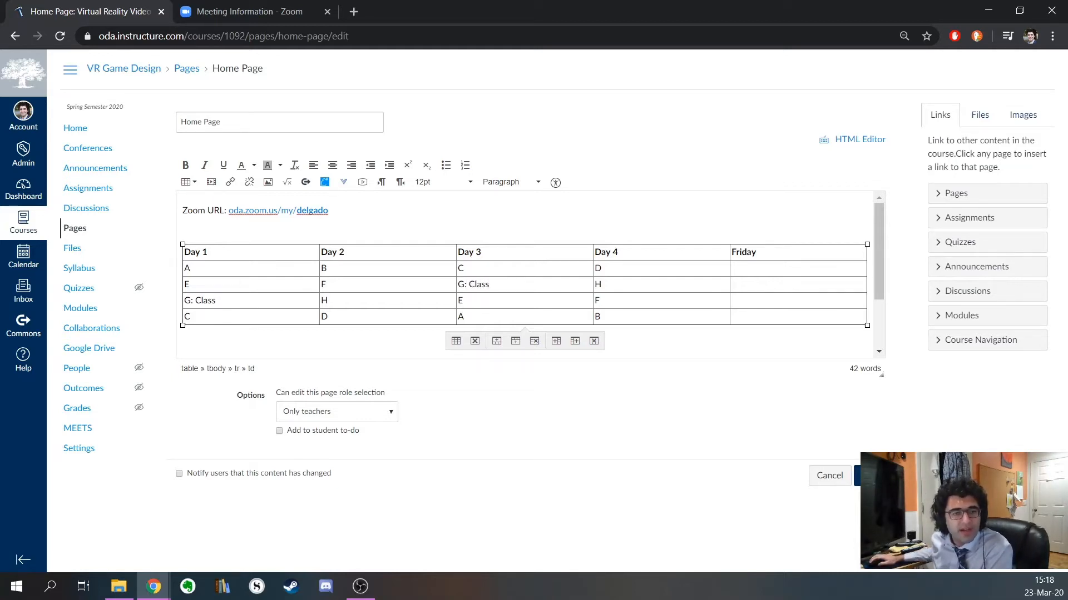
Append ": Independent Study" to the D block cell in the Day 2 column.
{"action": "left_click", "coordinate": [191, 269]}
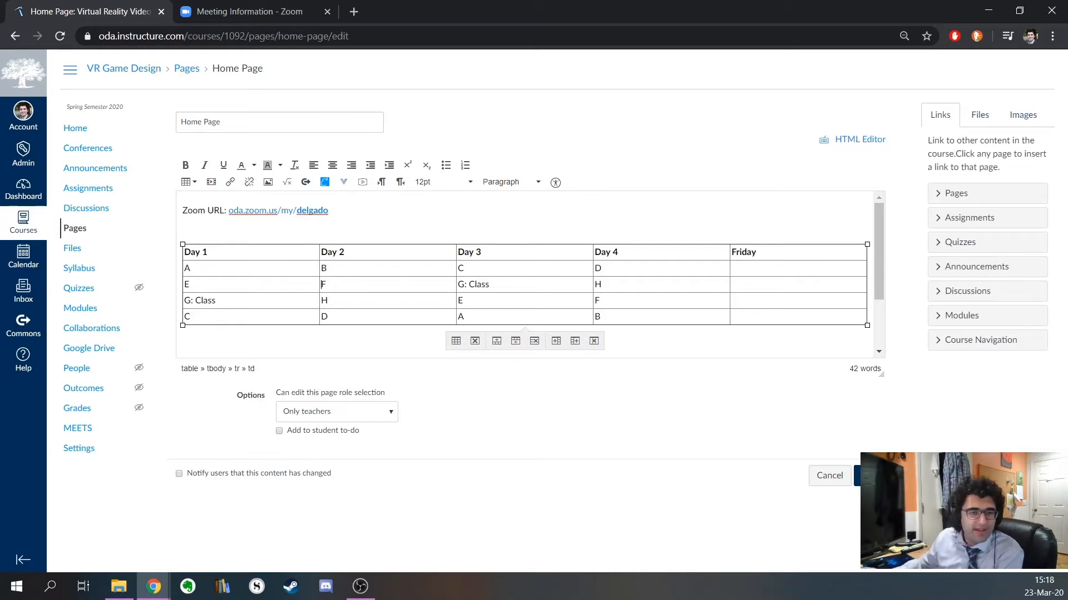
{"action": "type", "text": ":"}
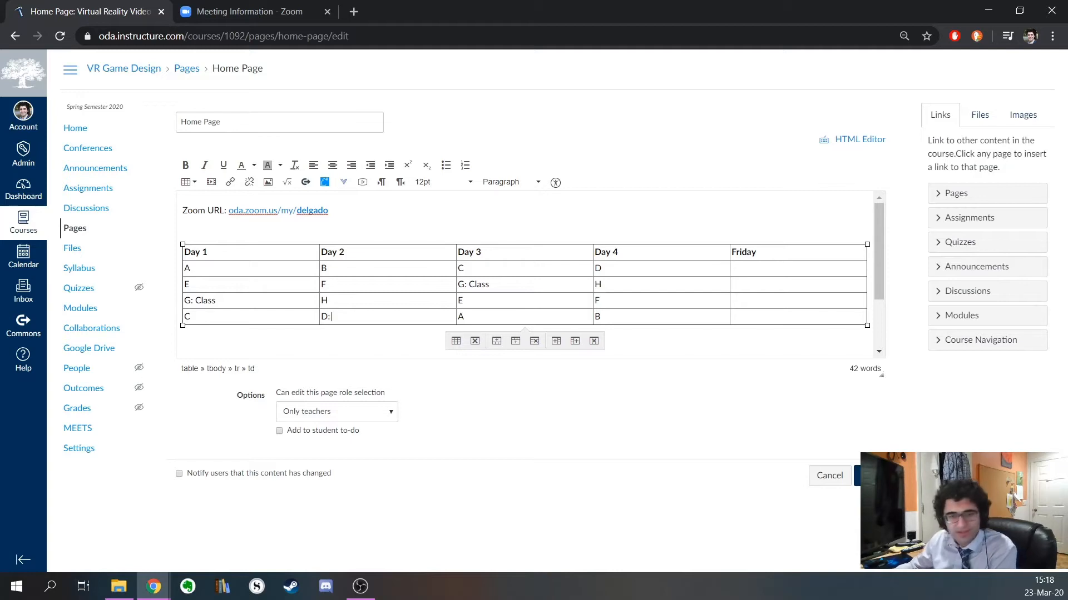
{"action": "type", "text": " Inb"}
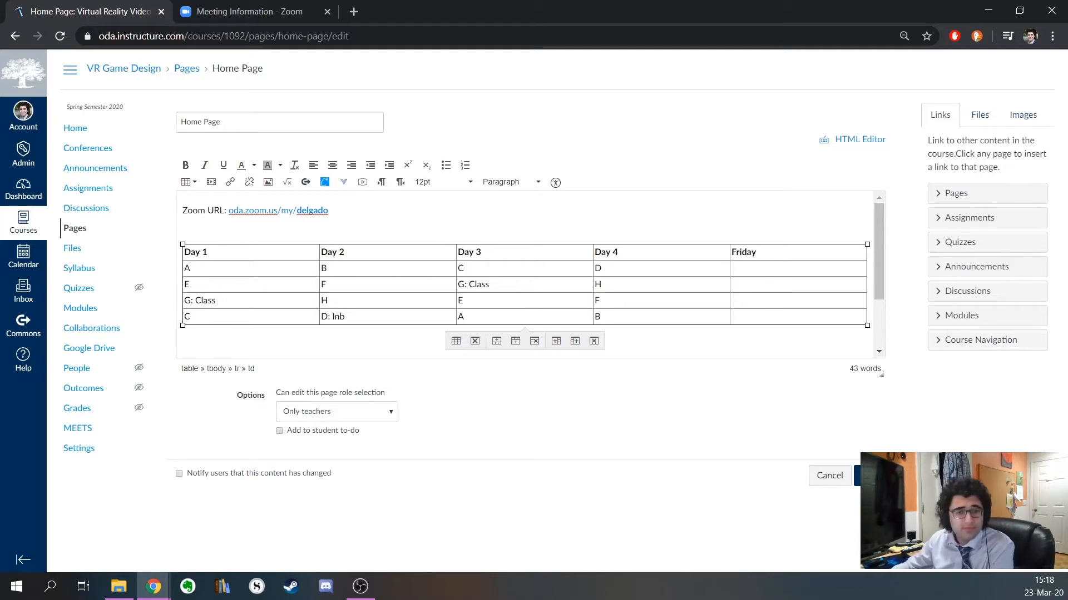
{"action": "key", "text": "BackSpace"}
{"action": "key", "text": "BackSpace"}
{"action": "type", "text": "ndepende"}
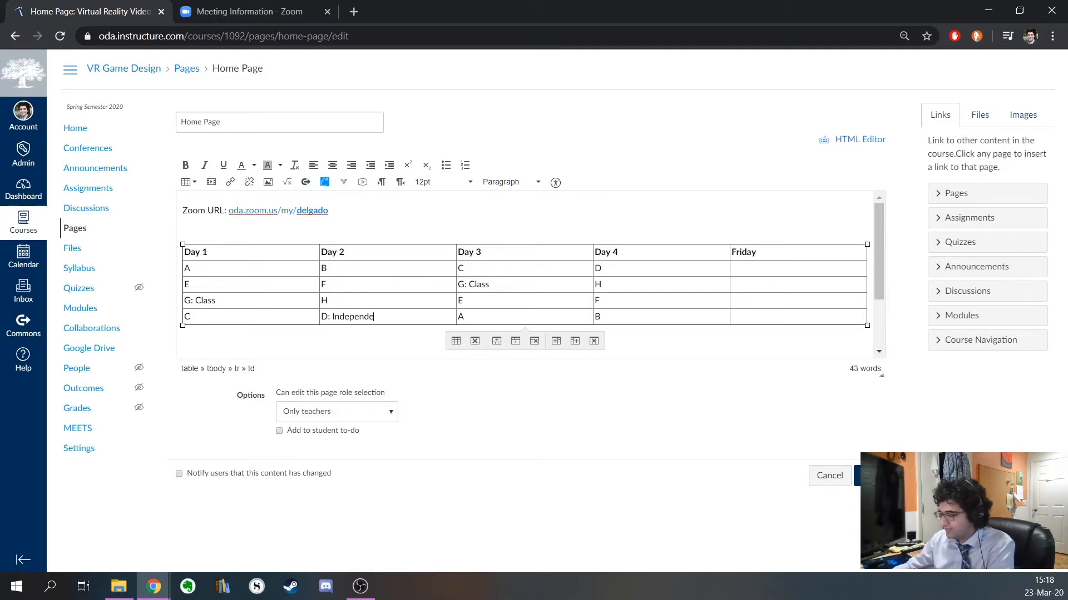
{"action": "type", "text": "nt Study"}
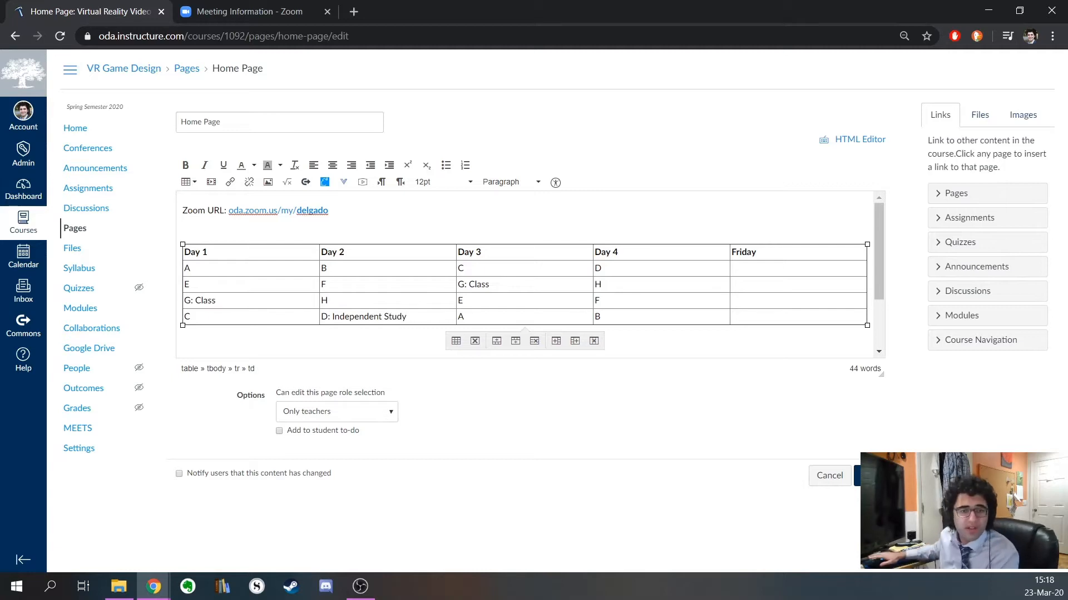
Copy ": Independent Study" from the Day 2 D block and paste it after the D in the Day 4 column.
{"action": "key", "text": "ctrl+shift+Left"}
{"action": "key", "text": "ctrl+shift+Left"}
{"action": "key", "text": "ctrl+shift+Left"}
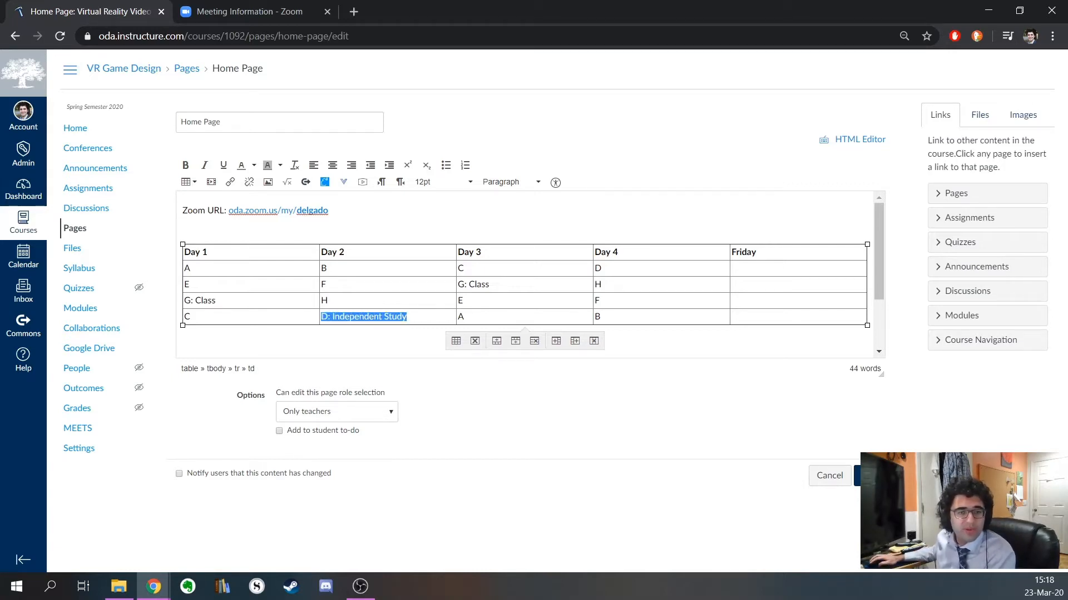
{"action": "key", "text": "shift+Right"}
{"action": "key", "text": "ctrl+c"}
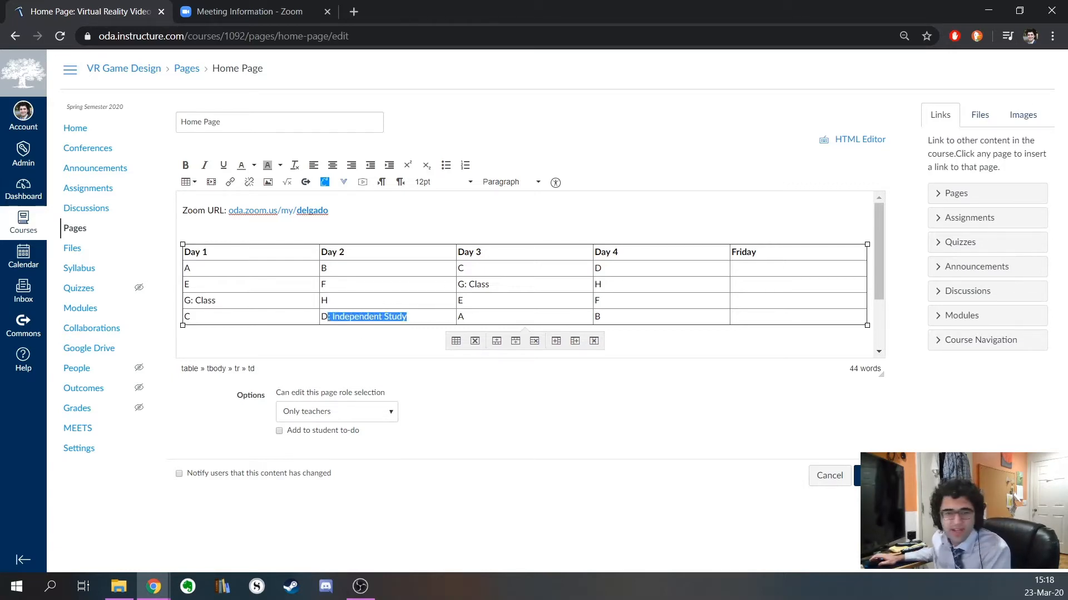
{"action": "left_click", "coordinate": [602, 268]}
{"action": "key", "text": "ctrl+v"}
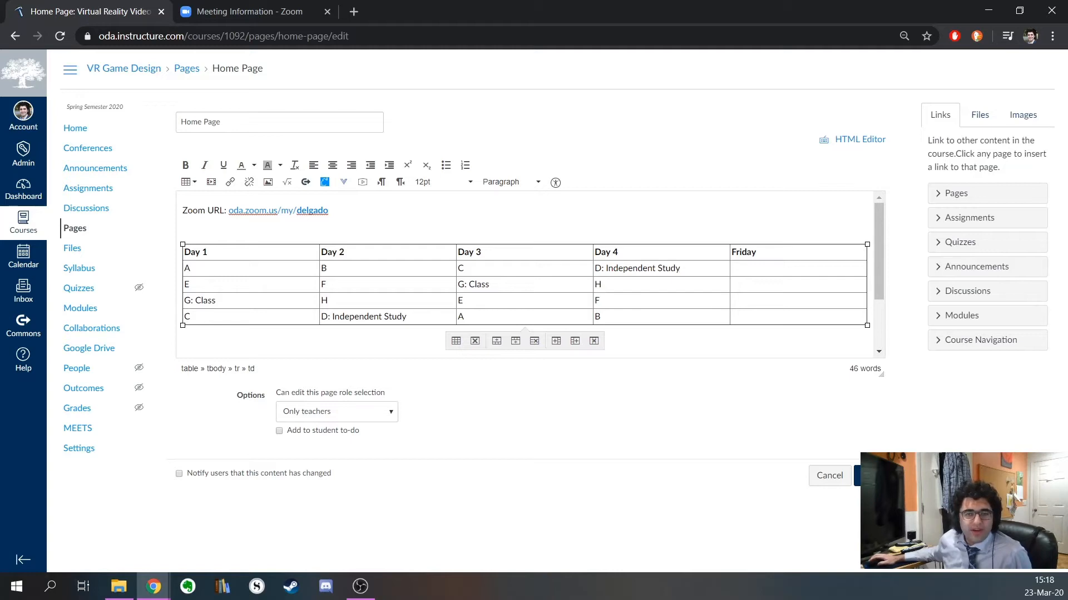
{"action": "left_click", "coordinate": [188, 284]}
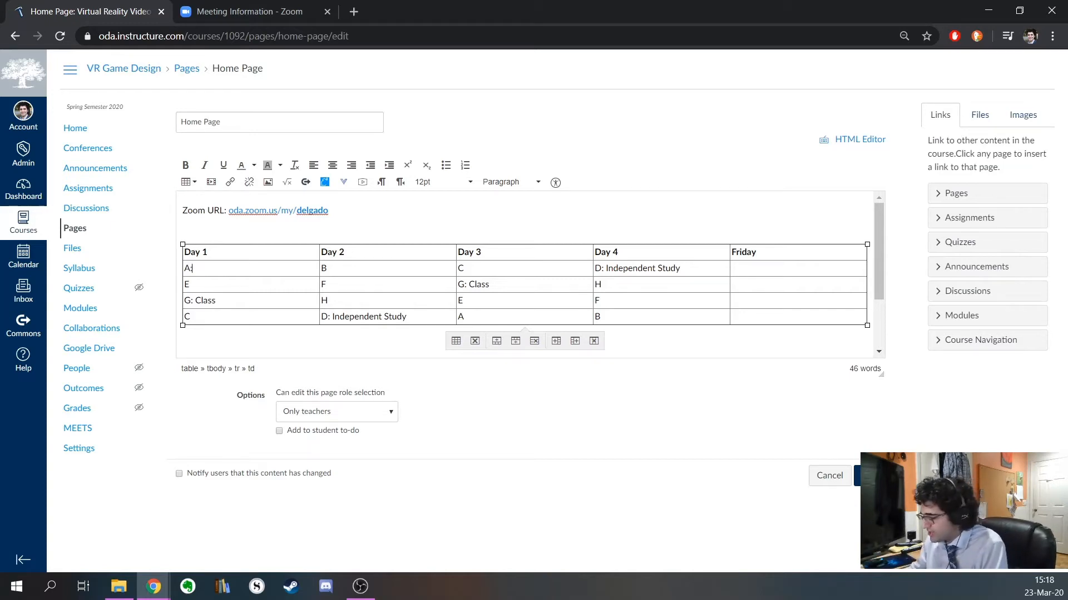
{"action": "type", "text": "Free"}
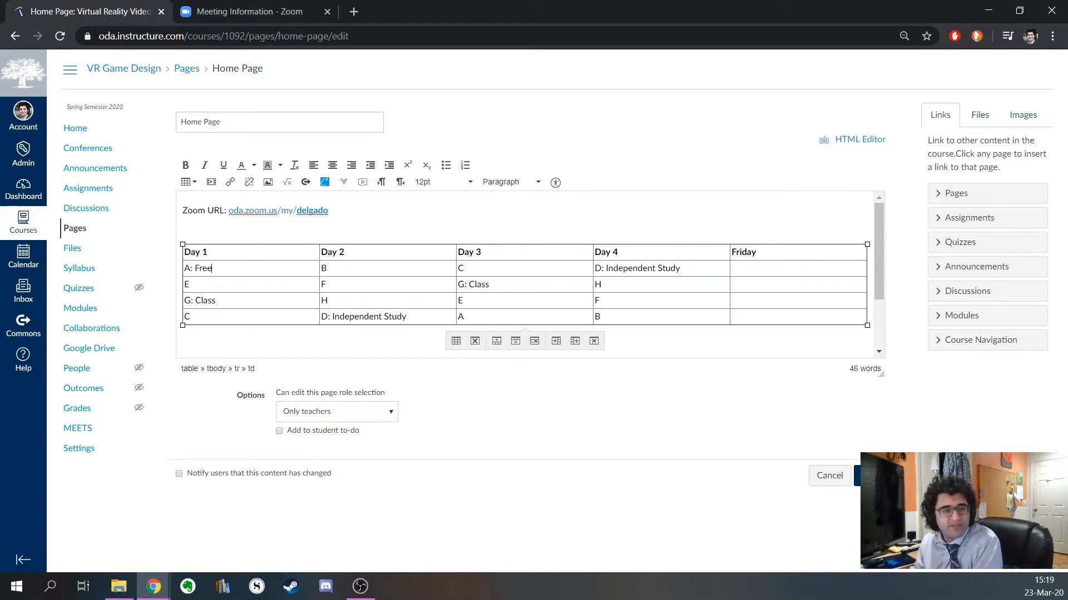
{"action": "key", "text": "BackSpace"}
{"action": "key", "text": "BackSpace"}
{"action": "key", "text": "BackSpace"}
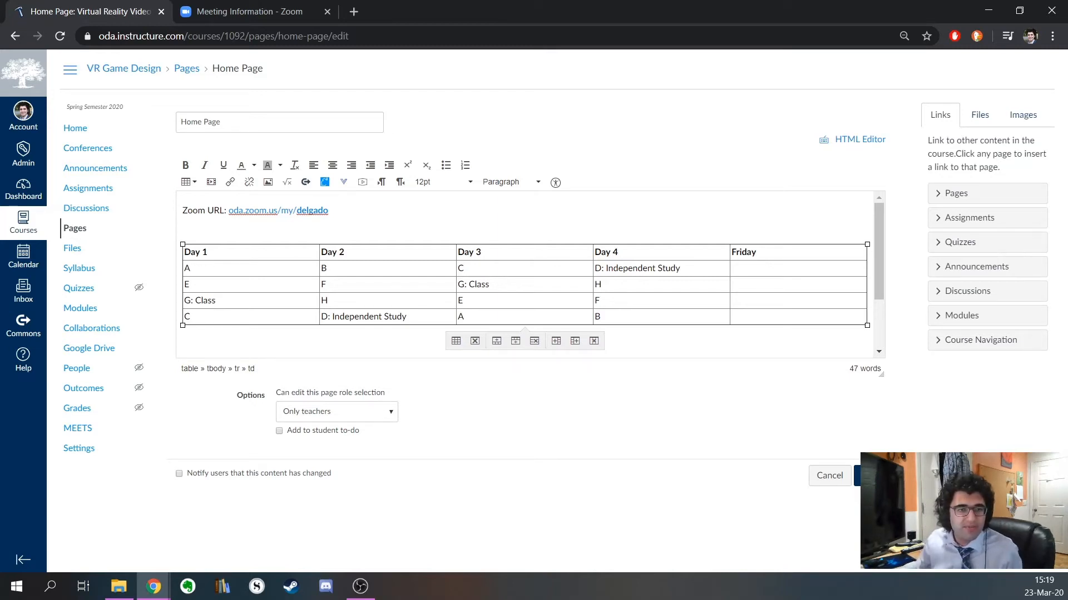
Write "All periods that I'm not in class, I am available to talk about tech help or general project stuff." above the table.
{"action": "left_click", "coordinate": [187, 230]}
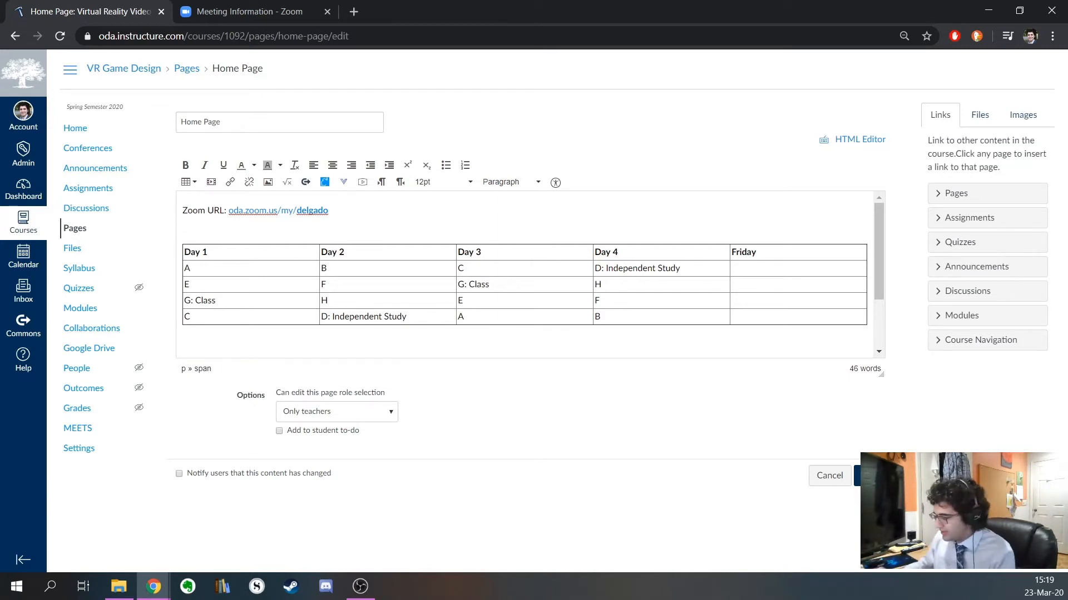
{"action": "type", "text": "All periods "}
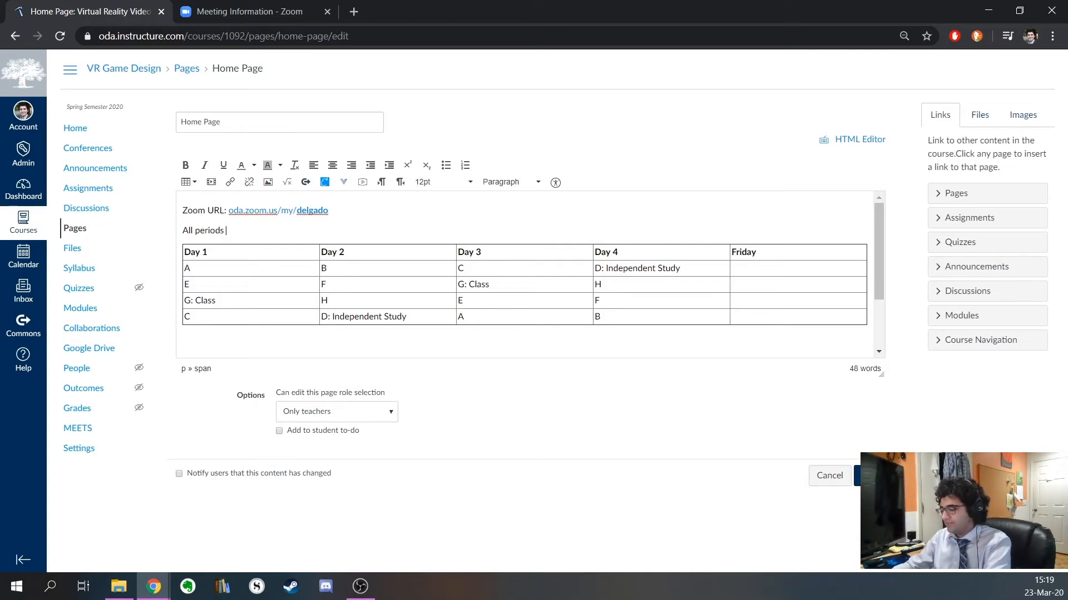
{"action": "type", "text": "that I'm"}
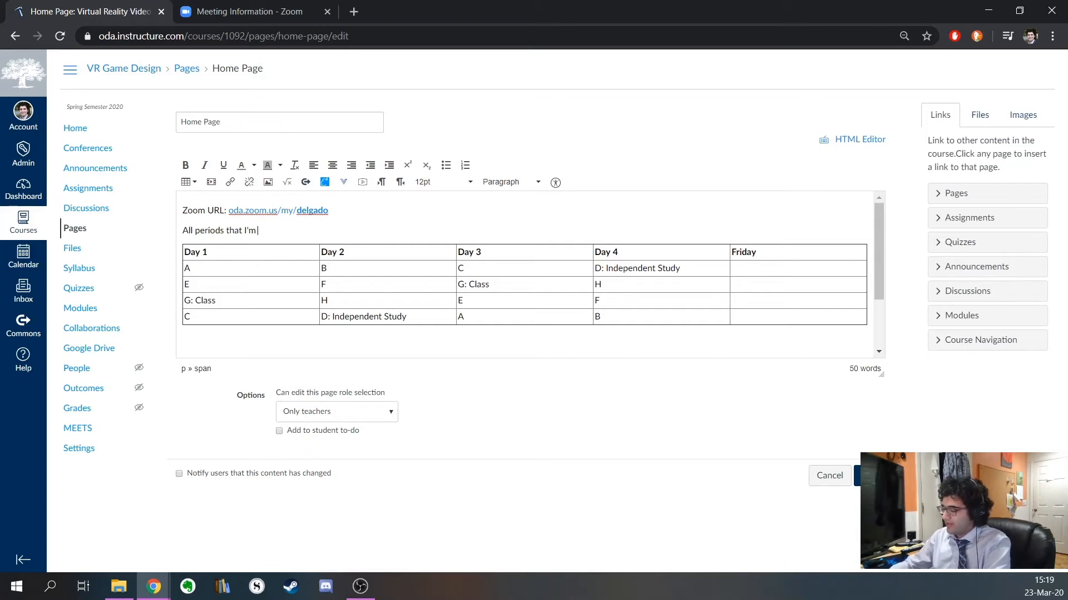
{"action": "type", "text": " not"}
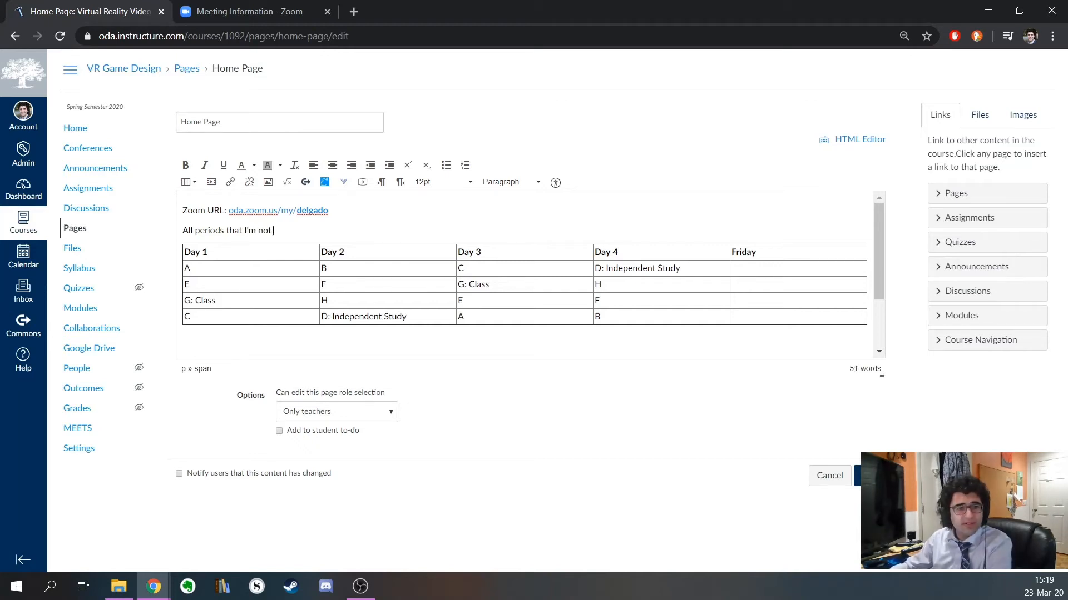
{"action": "type", "text": " in class, "}
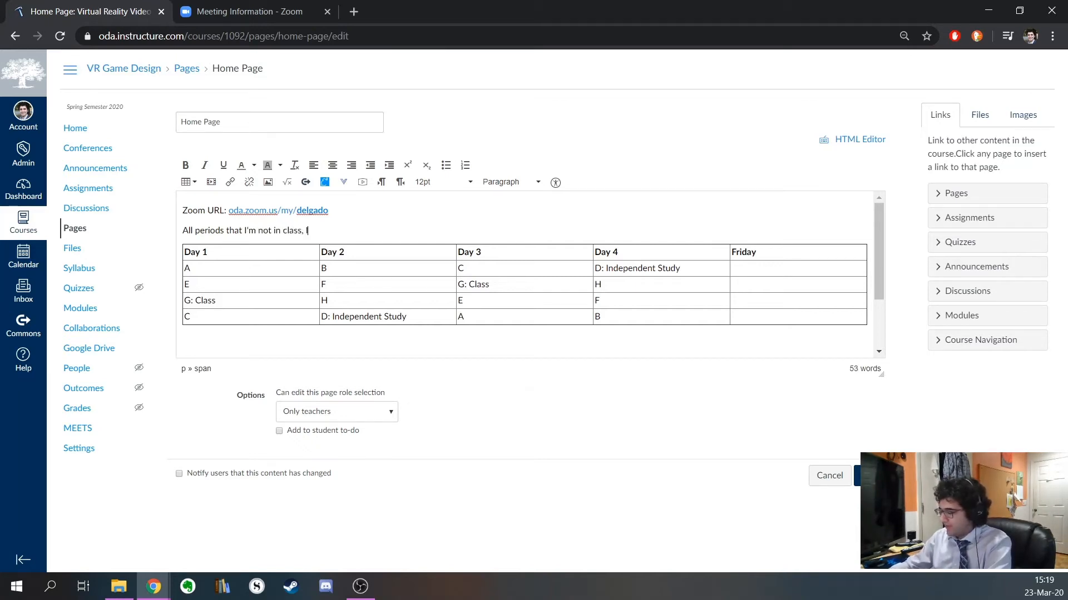
{"action": "type", "text": "I am availab"}
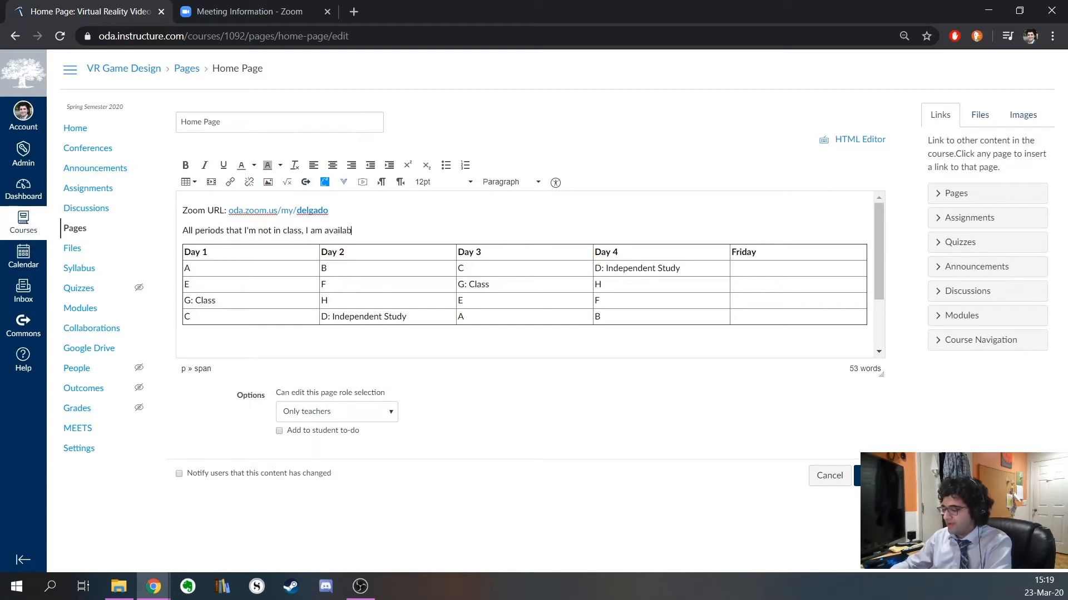
{"action": "type", "text": "le to ta"}
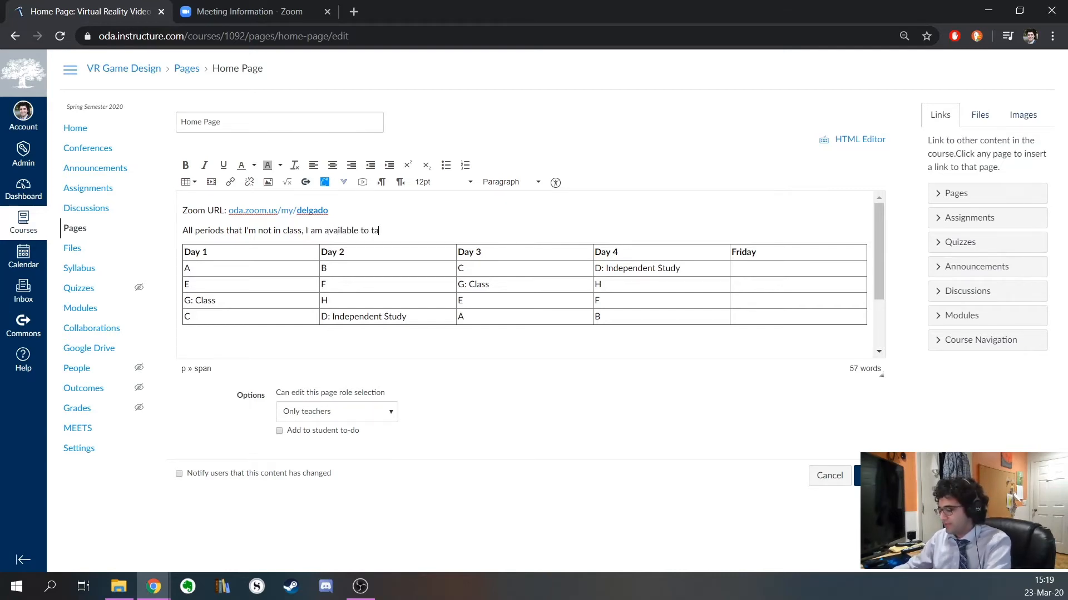
{"action": "type", "text": "lk about tec"}
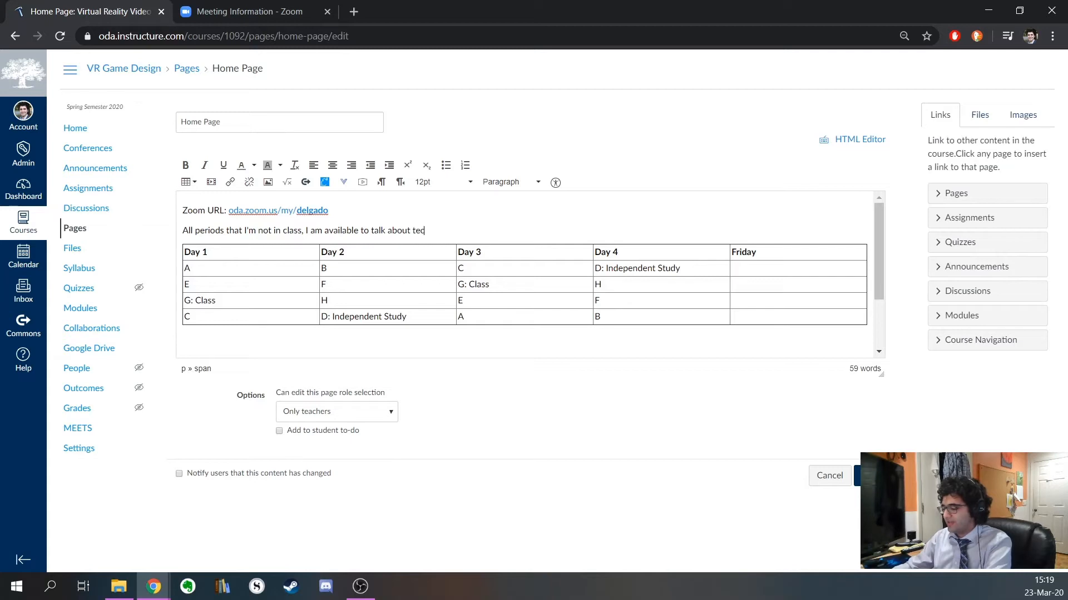
{"action": "type", "text": "h or ge"}
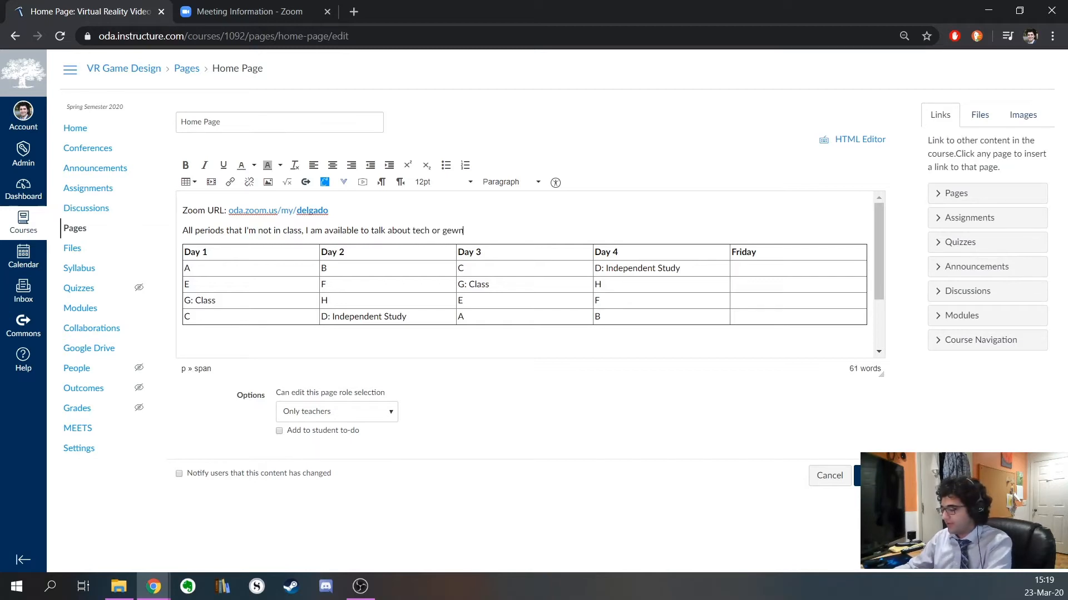
{"action": "type", "text": "neral"}
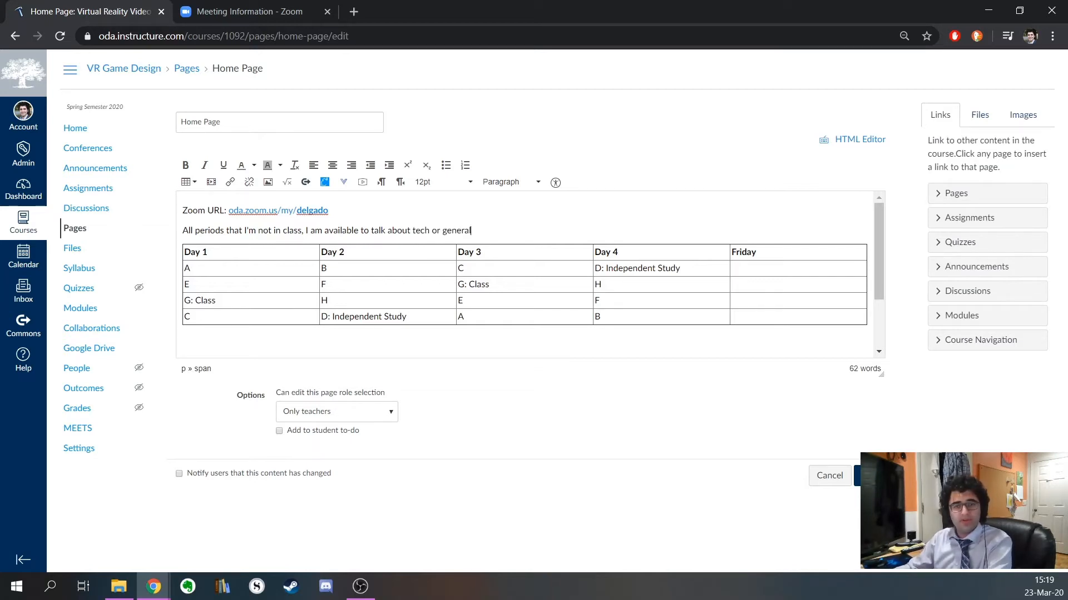
{"action": "type", "text": " project"}
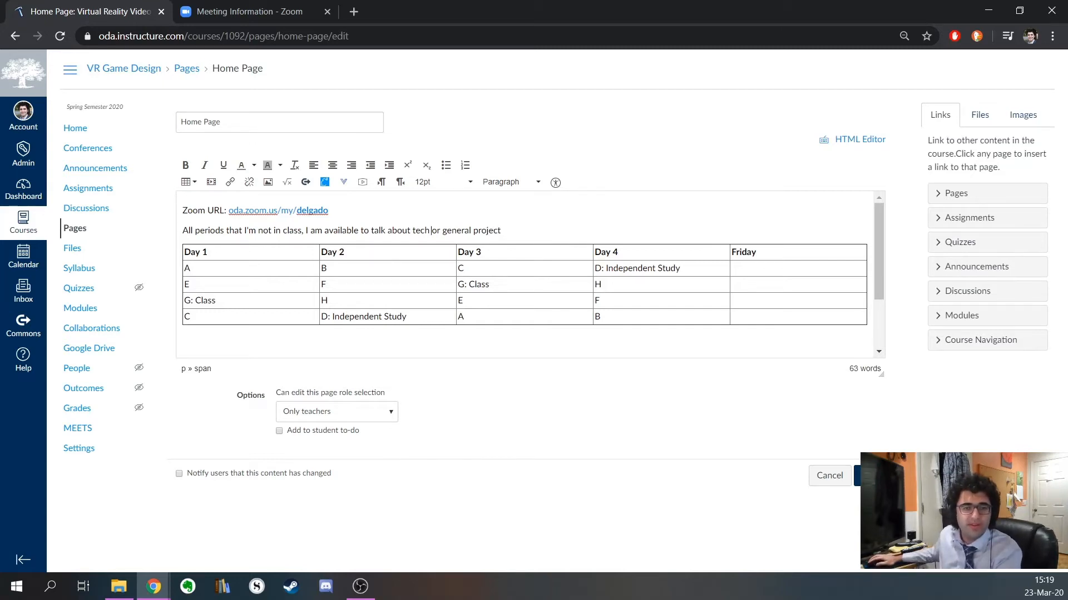
{"action": "type", "text": "help"}
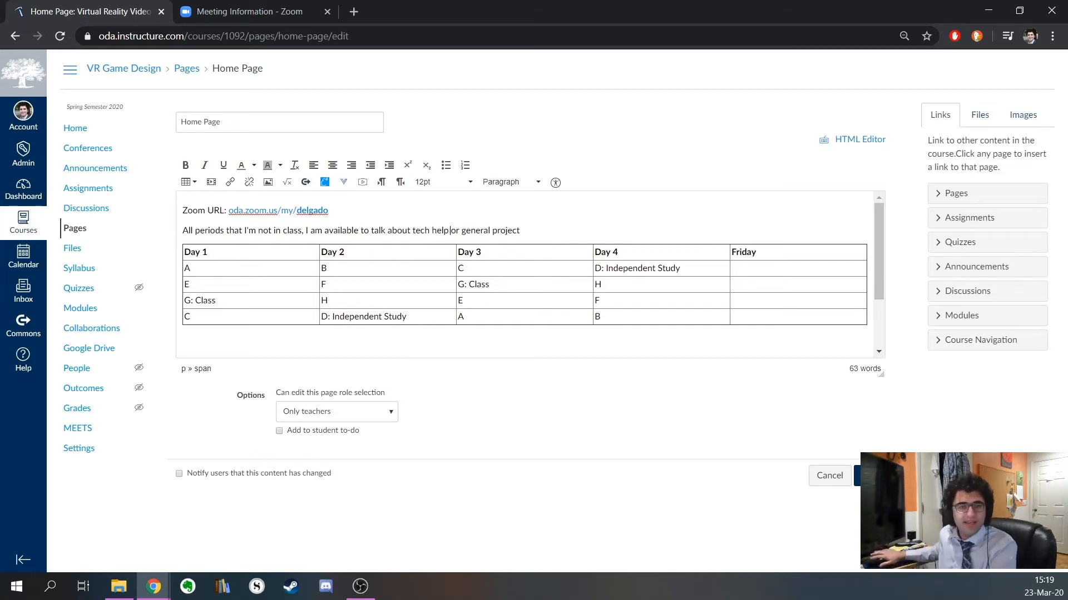
{"action": "left_click", "coordinate": [519, 231]}
{"action": "type", "text": "stuff."}
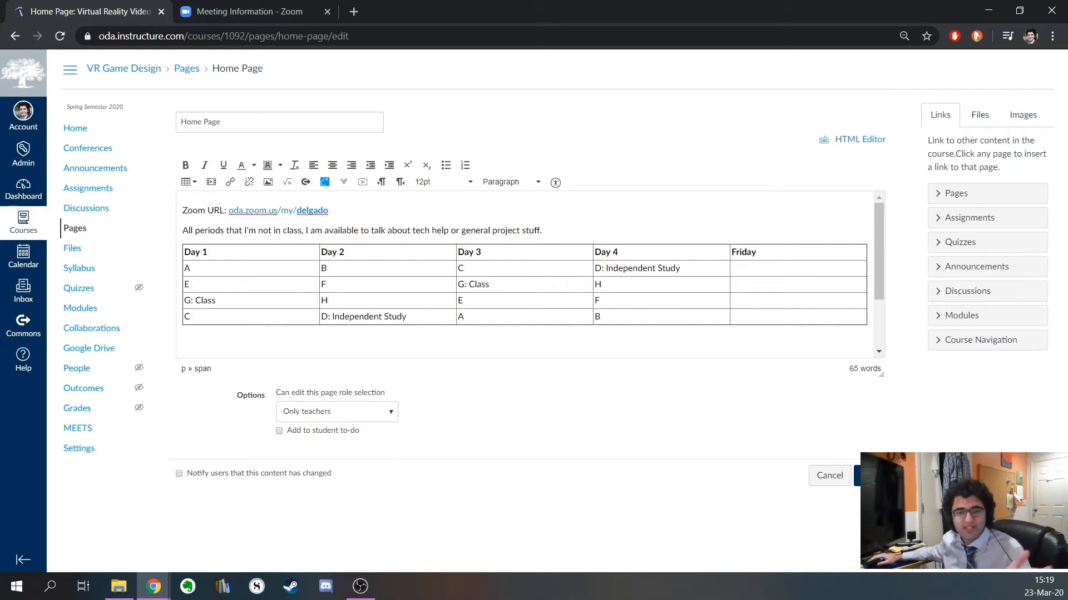
{"action": "left_click", "coordinate": [345, 284]}
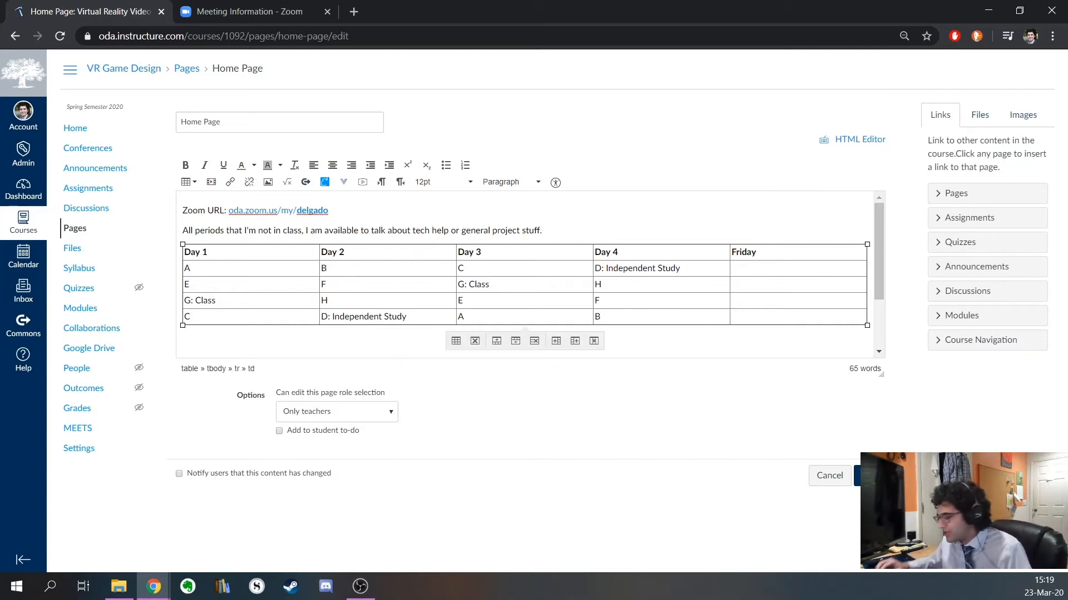
{"action": "type", "text": ": M"}
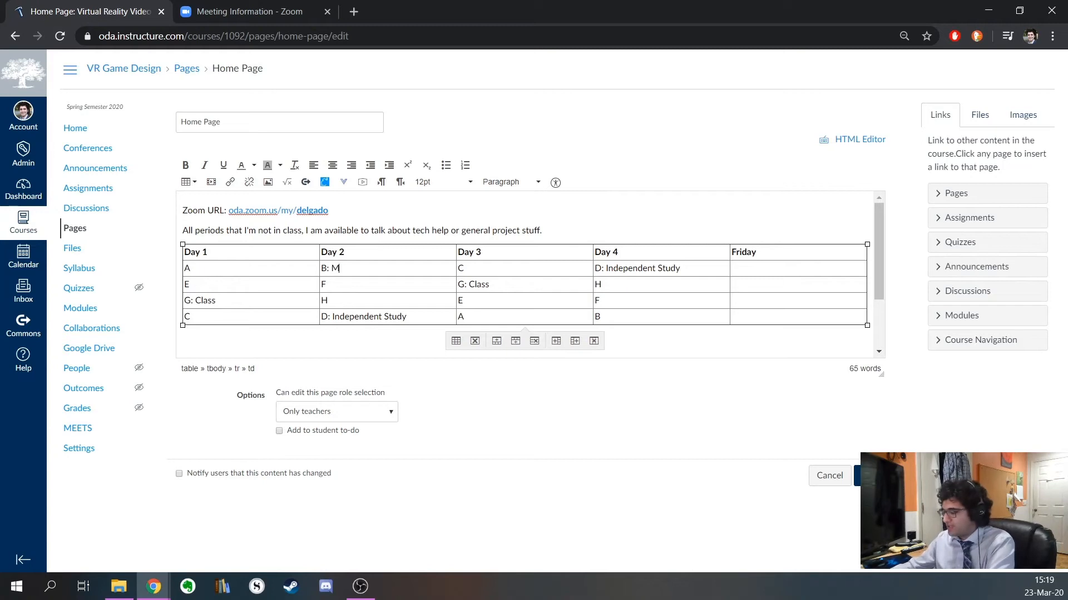
{"action": "type", "text": "eeting"}
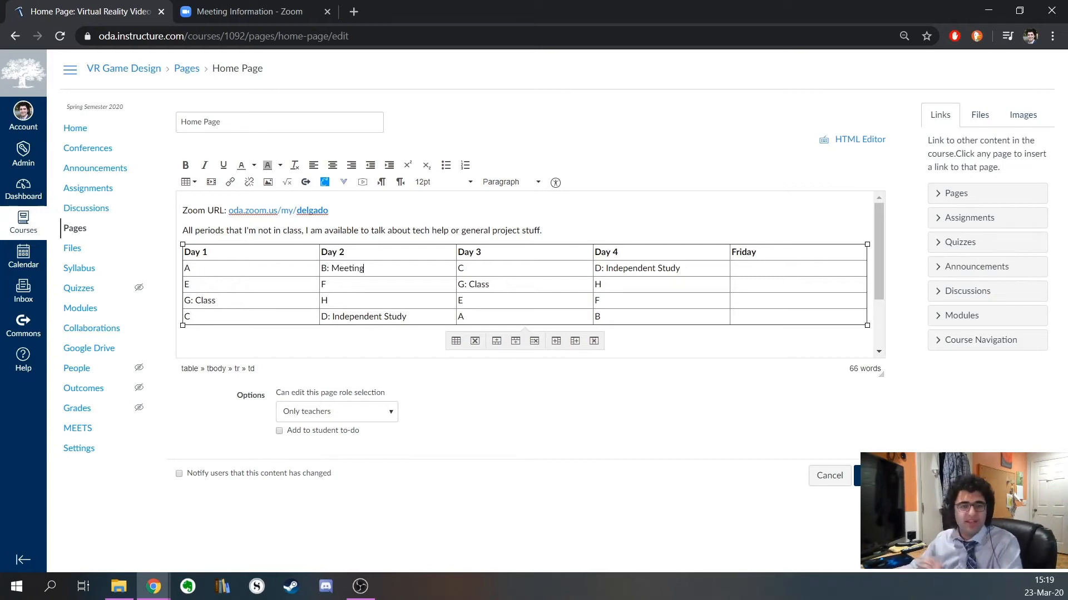
{"action": "key", "text": "BackSpace"}
{"action": "key", "text": "BackSpace"}
{"action": "key", "text": "BackSpace"}
{"action": "key", "text": "BackSpace"}
{"action": "key", "text": "BackSpace"}
{"action": "key", "text": "BackSpace"}
{"action": "key", "text": "BackSpace"}
{"action": "key", "text": "BackSpace"}
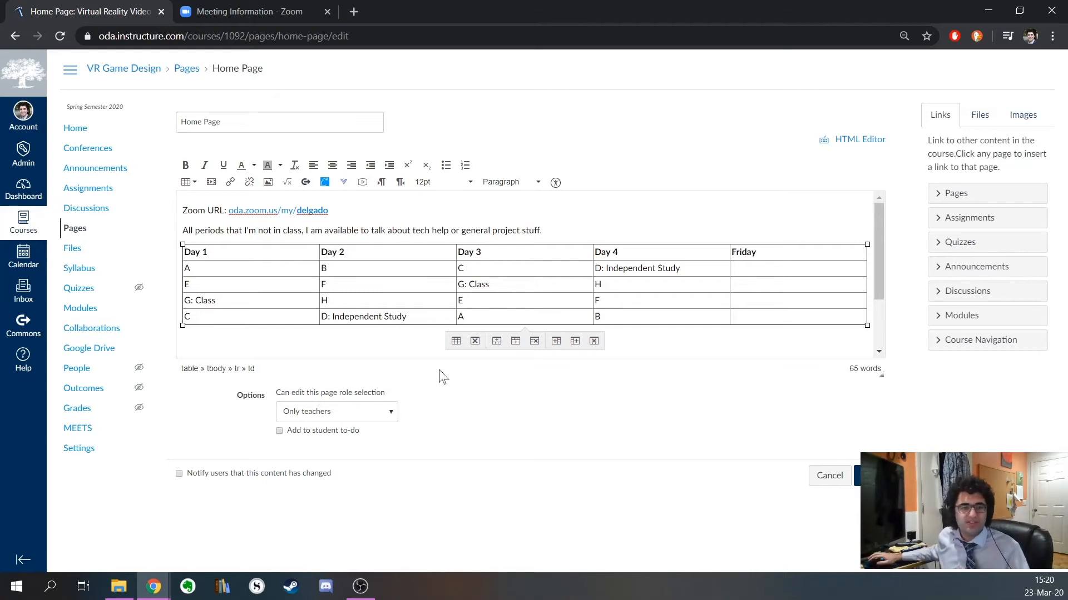
Delete the "- Schedule (office hours and classes)" line from the "Homepage should include" list below the table.
{"action": "scroll", "coordinate": [529, 273], "scroll_direction": "down", "scroll_amount": 2}
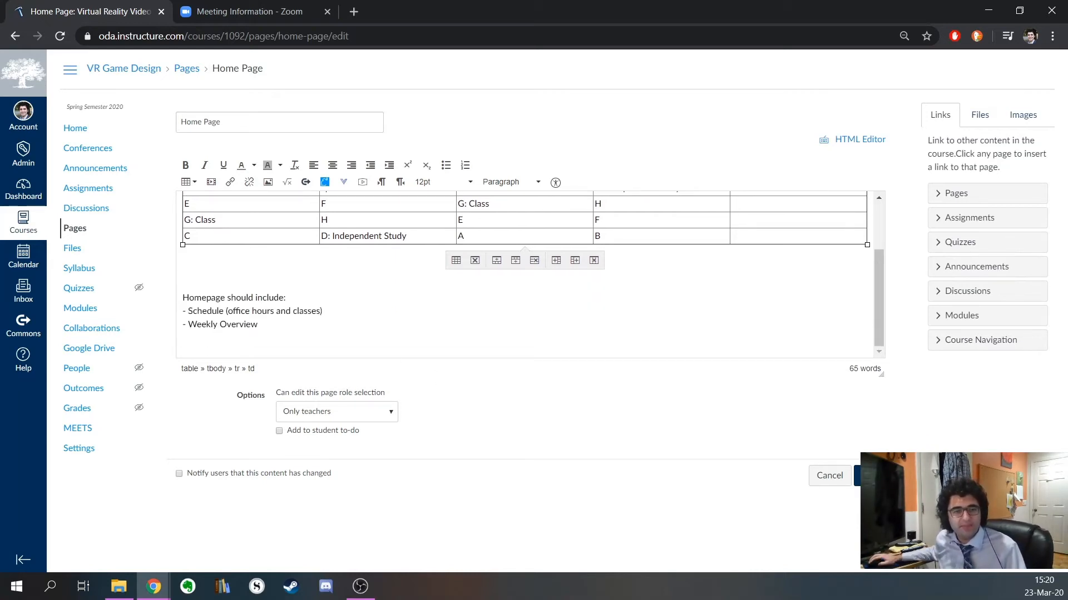
{"action": "left_click_drag", "start_coordinate": [323, 311], "coordinate": [182, 312]}
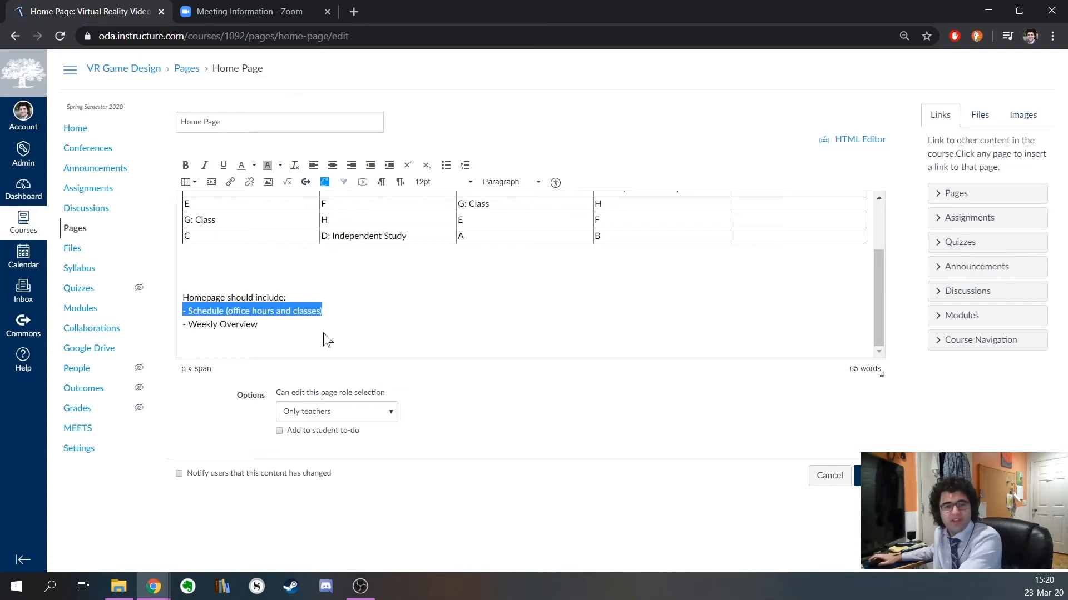
{"action": "key", "text": "BackSpace"}
{"action": "key", "text": "BackSpace"}
{"action": "scroll", "coordinate": [323, 340], "scroll_direction": "up", "scroll_amount": 2}
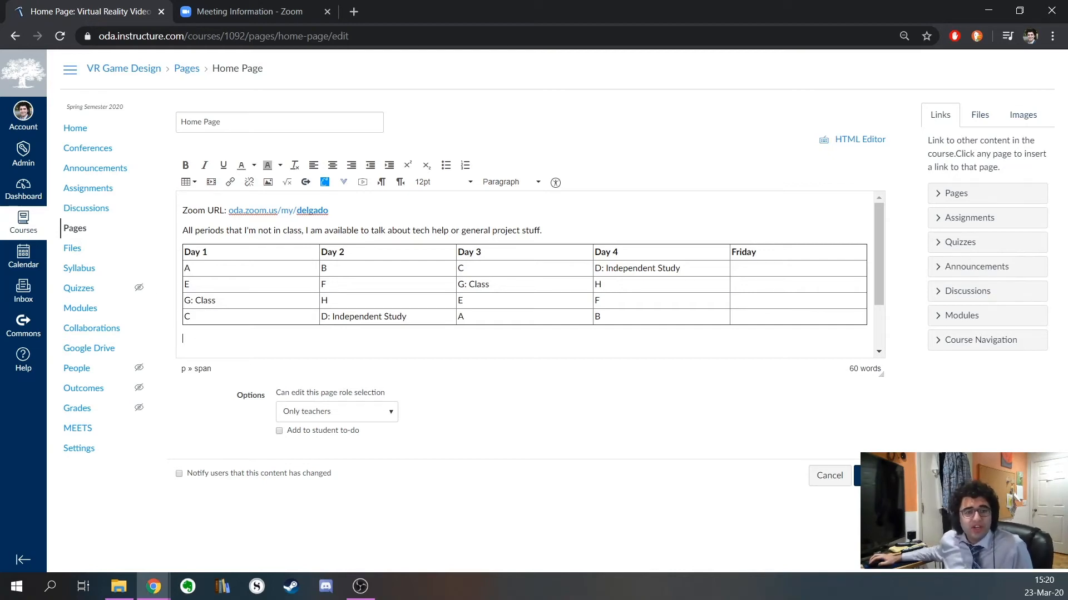
{"action": "left_click_drag", "start_coordinate": [184, 336], "coordinate": [176, 210]}
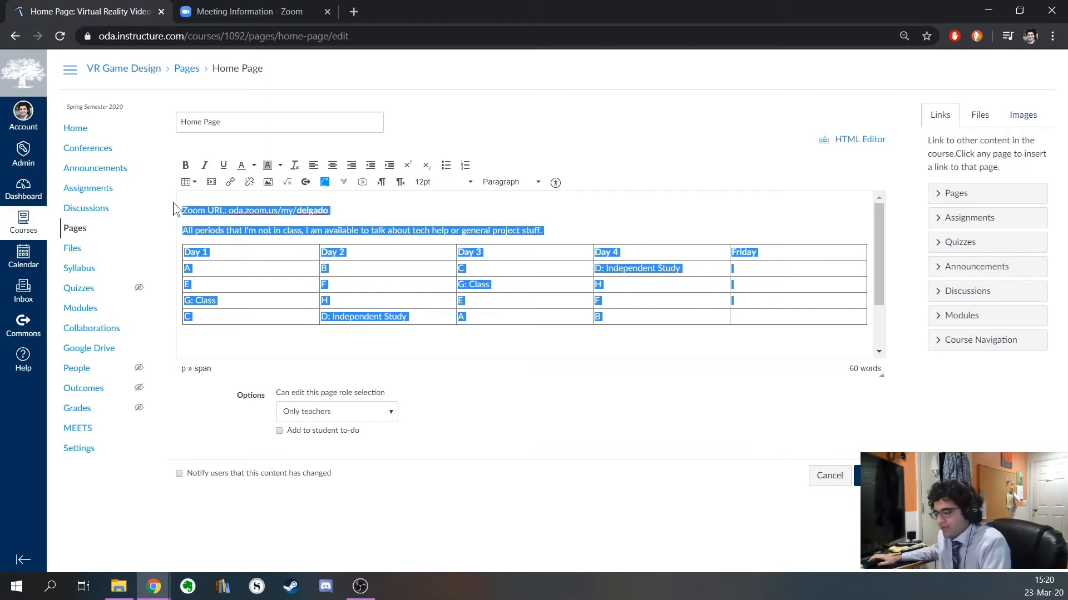
{"action": "scroll", "coordinate": [192, 267], "scroll_direction": "down", "scroll_amount": 2}
{"action": "left_click", "coordinate": [192, 272]}
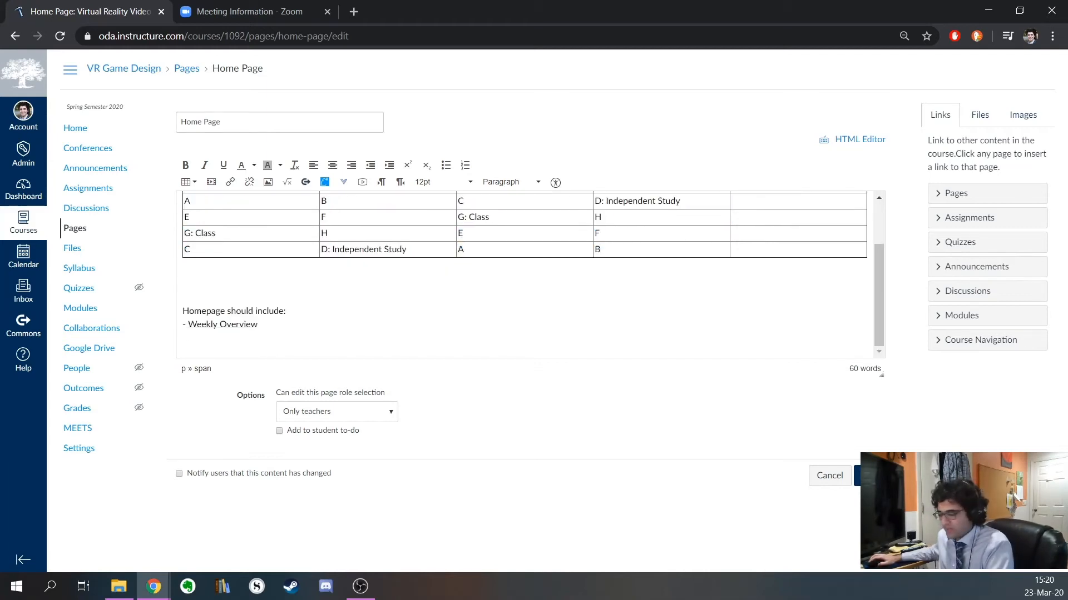
{"action": "key", "text": "ctrl+v"}
{"action": "scroll", "coordinate": [219, 297], "scroll_direction": "down", "scroll_amount": 2}
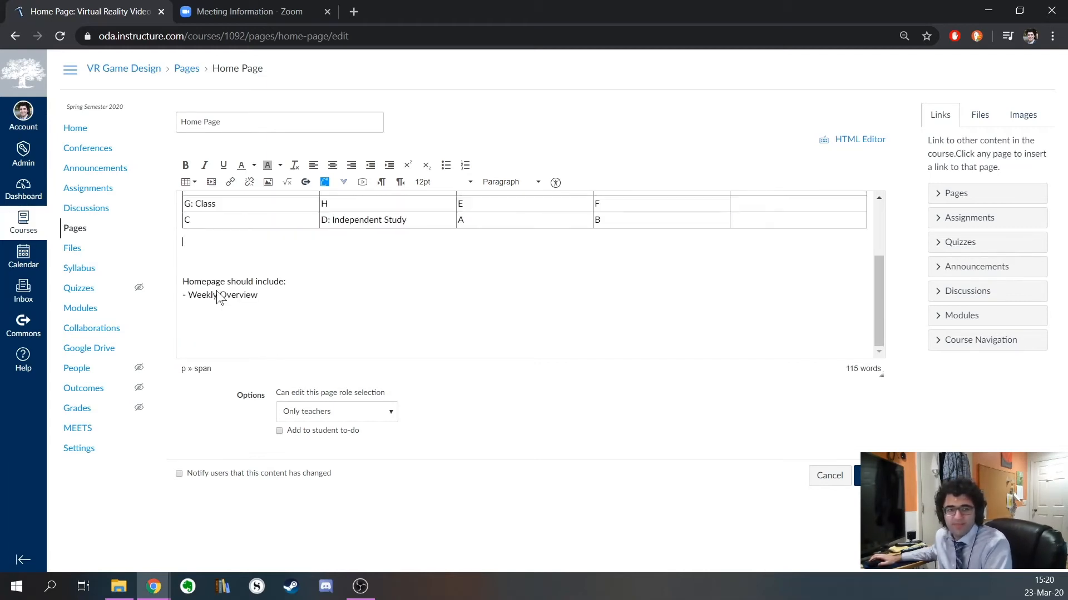
{"action": "key", "text": "ctrl+z"}
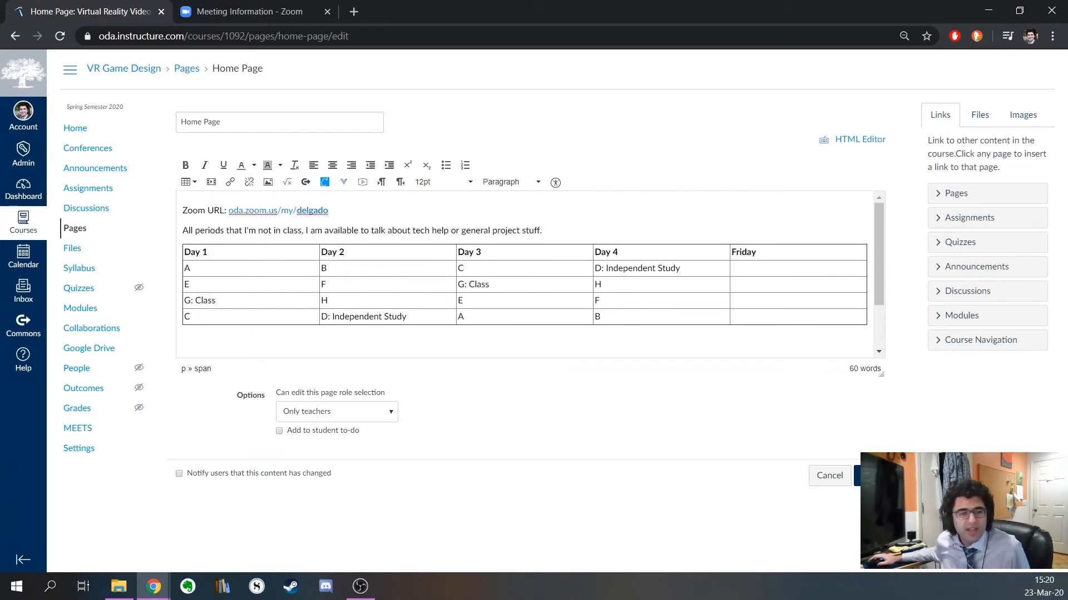
{"action": "scroll", "coordinate": [528, 272], "scroll_direction": "down", "scroll_amount": 1}
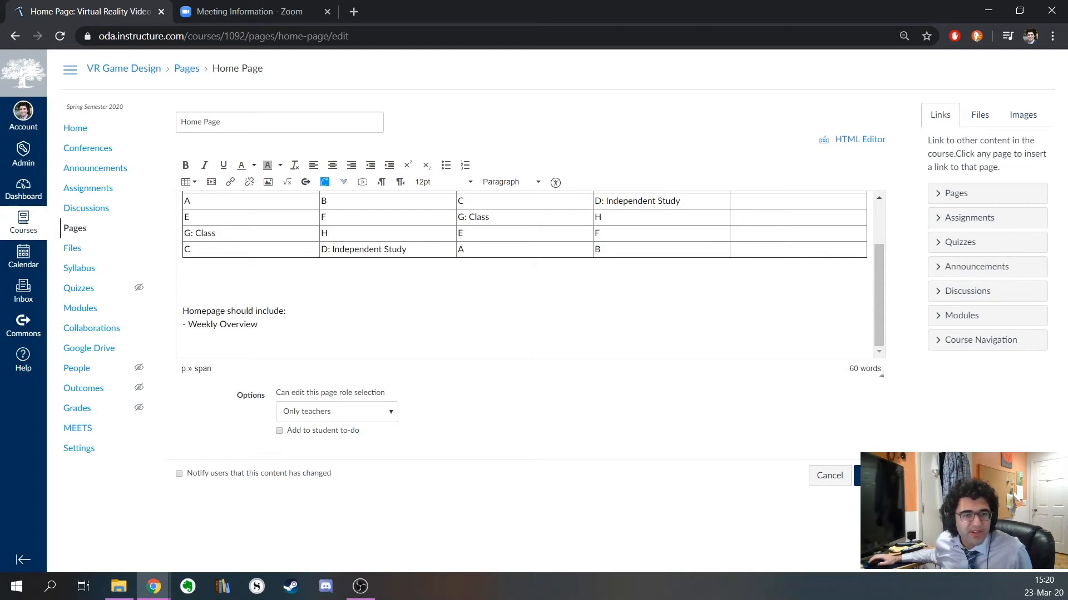
{"action": "left_click_drag", "start_coordinate": [258, 325], "coordinate": [171, 315]}
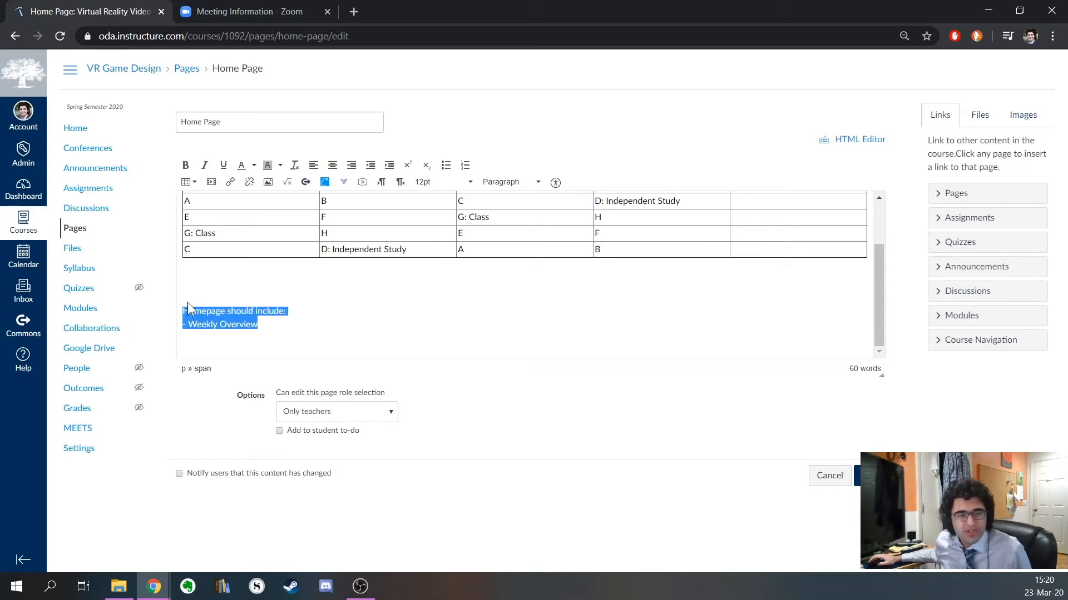
{"action": "scroll", "coordinate": [253, 270], "scroll_direction": "up", "scroll_amount": 1}
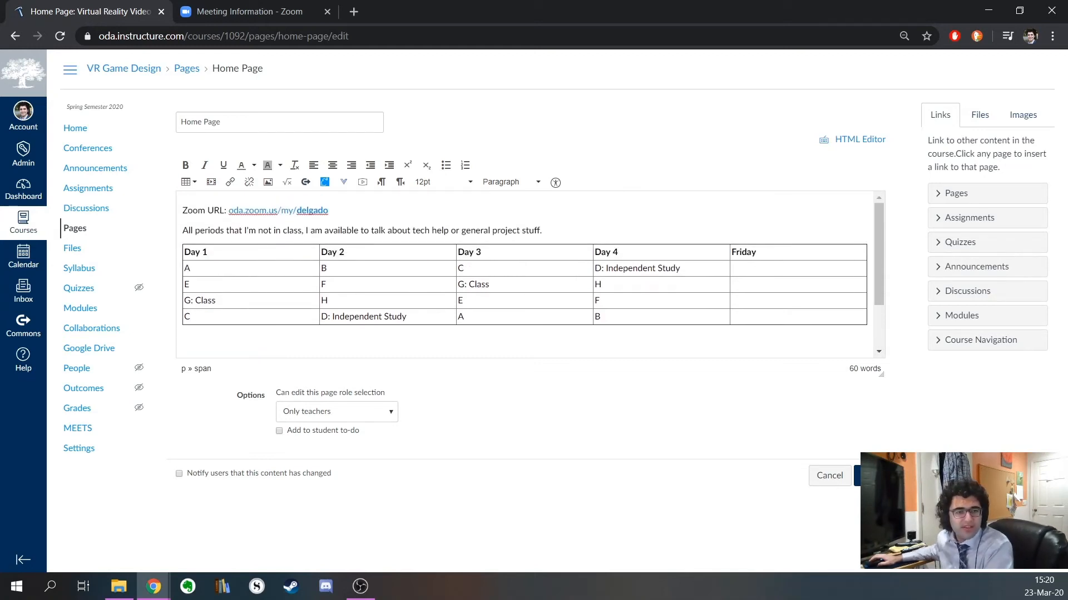
{"action": "scroll", "coordinate": [248, 285], "scroll_direction": "down", "scroll_amount": 1}
{"action": "left_click", "coordinate": [226, 288]}
Add a new line reading "Weekly Overview:" above the Zoom URL line.
{"action": "scroll", "coordinate": [226, 279], "scroll_direction": "up", "scroll_amount": 2}
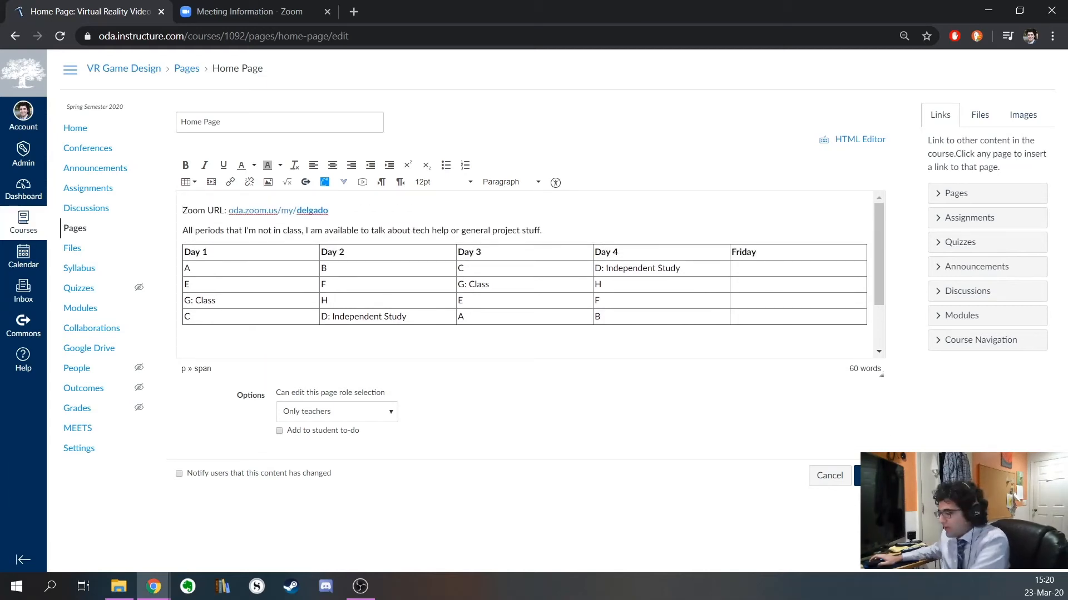
{"action": "key", "text": "Return"}
{"action": "key", "text": "Up"}
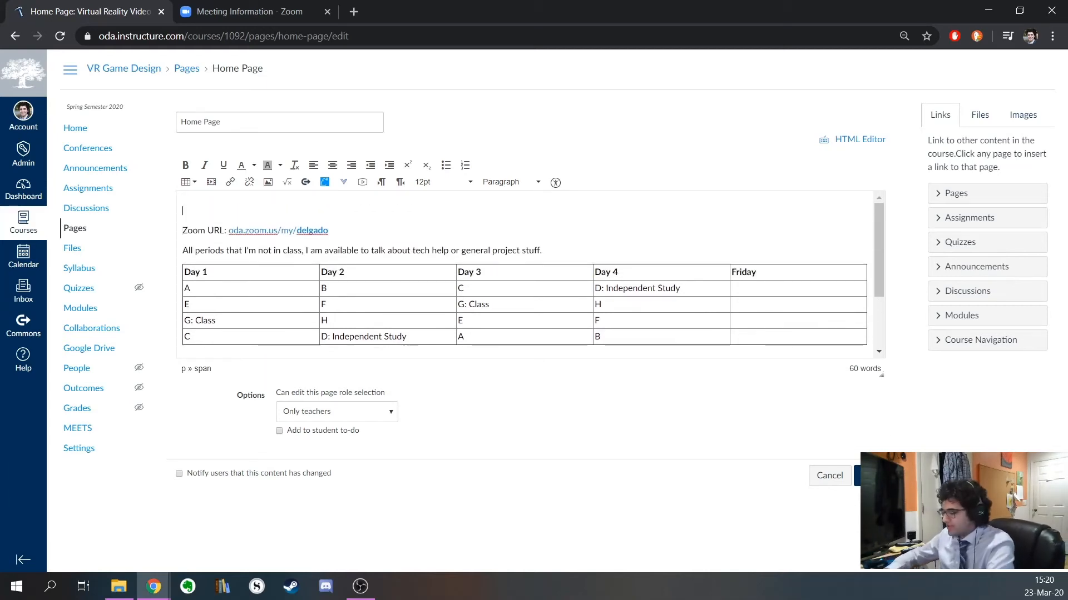
{"action": "type", "text": "Weekly Ov"}
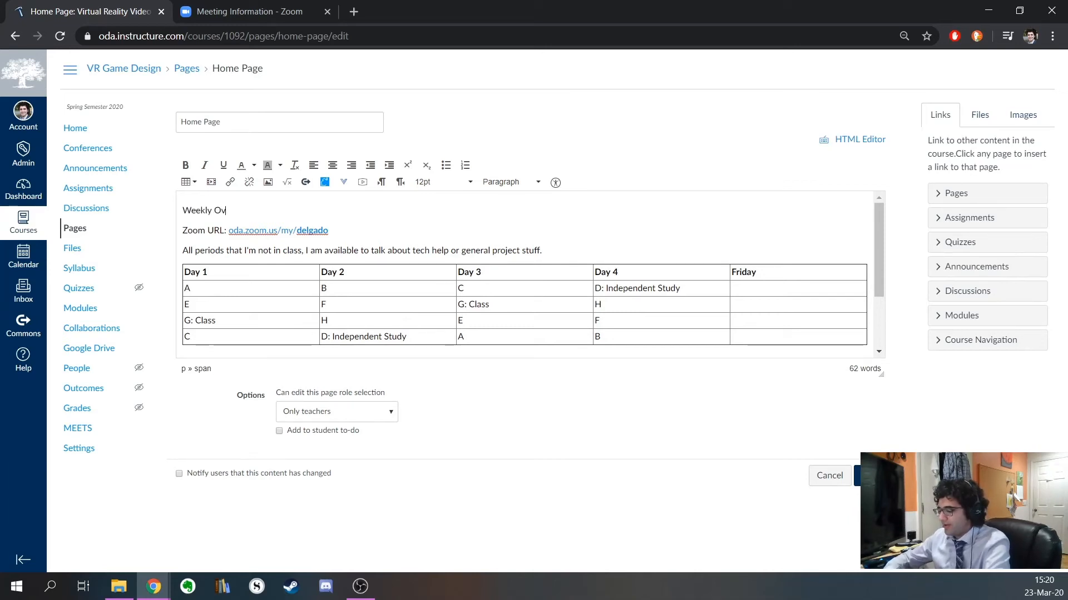
{"action": "type", "text": "erview"}
{"action": "key", "text": "BackSpace"}
{"action": "key", "text": "BackSpace"}
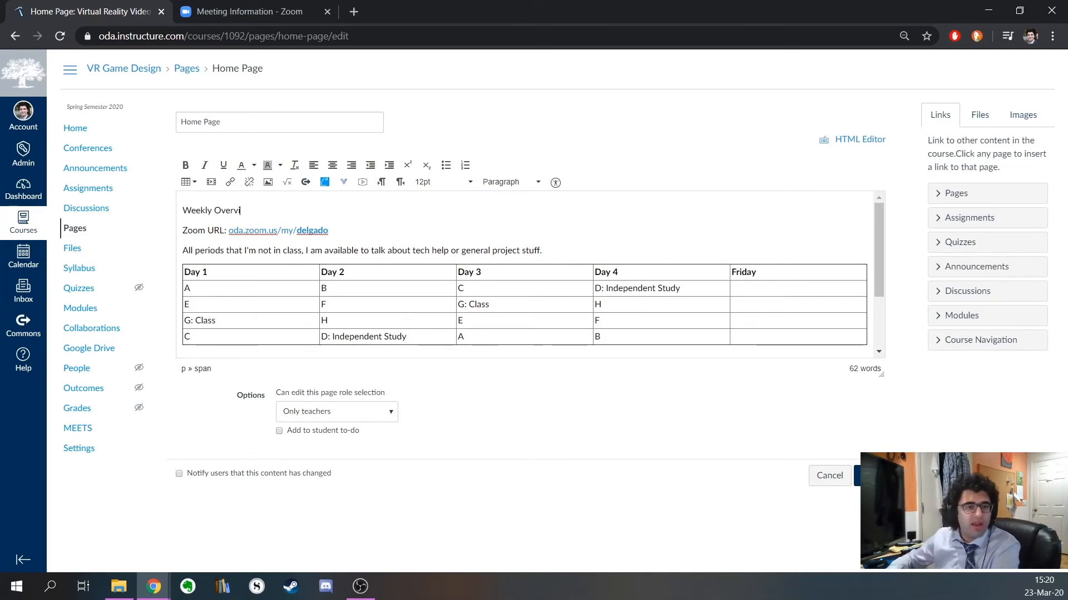
{"action": "key", "text": "BackSpace"}
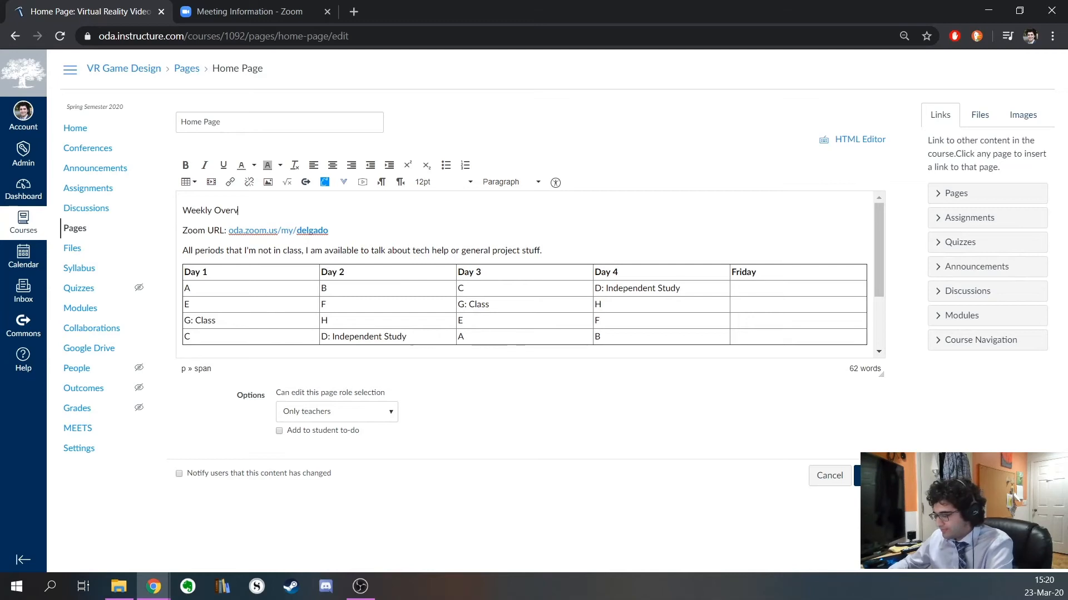
{"action": "type", "text": "iew:"}
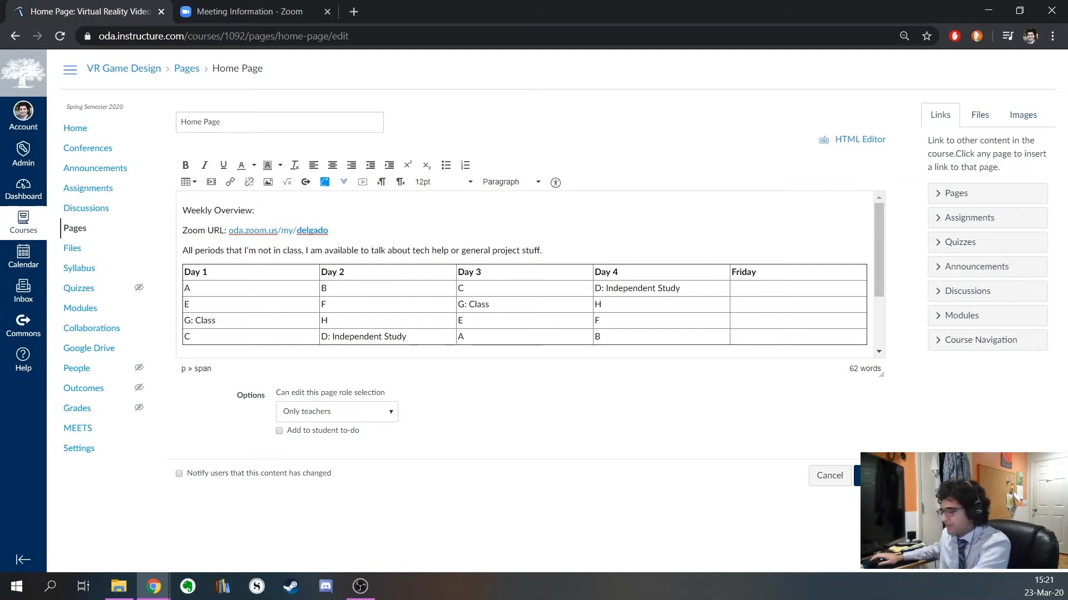
Insert a blank line below the Weekly Overview line and another below the Zoom URL line.
{"action": "key", "text": "Return"}
{"action": "key", "text": "Down"}
{"action": "key", "text": "End"}
{"action": "key", "text": "Return"}
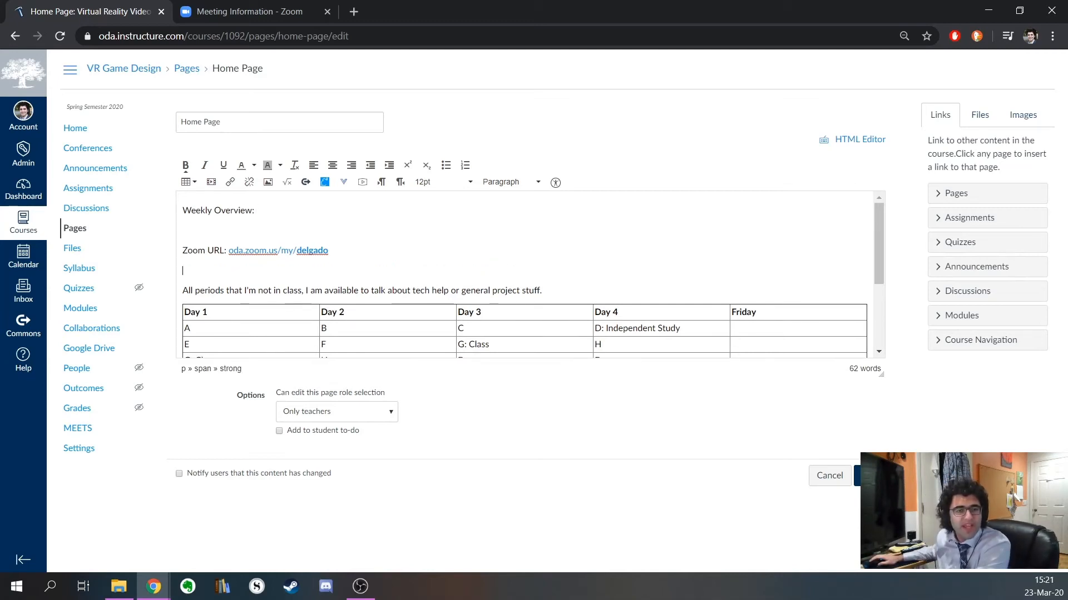
Complete the Weekly Overview line with "Planning for project 2".
{"action": "left_click", "coordinate": [256, 210]}
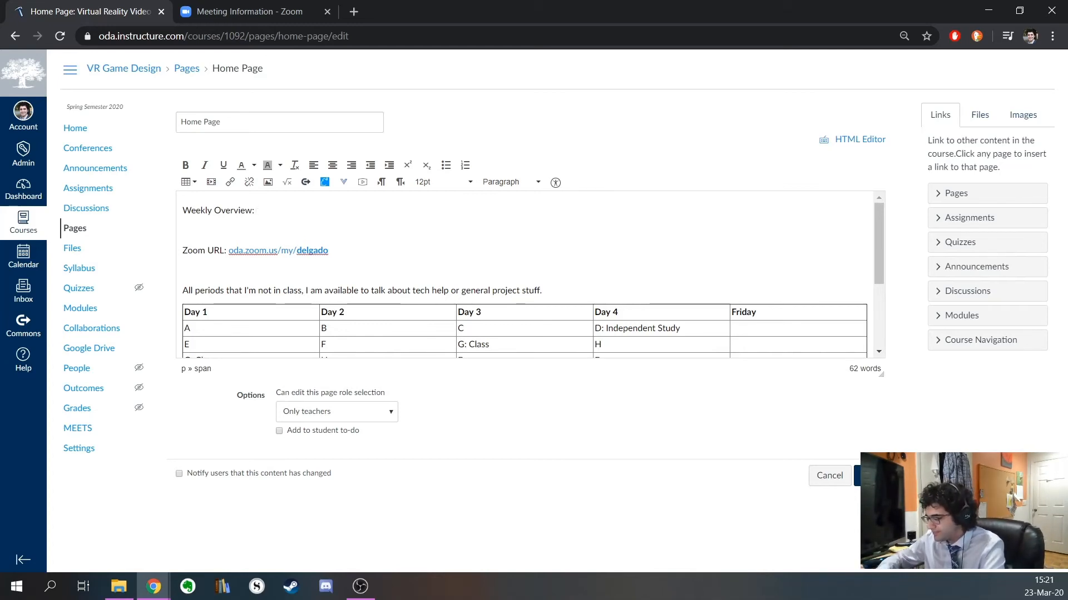
{"action": "type", "text": "Planning"}
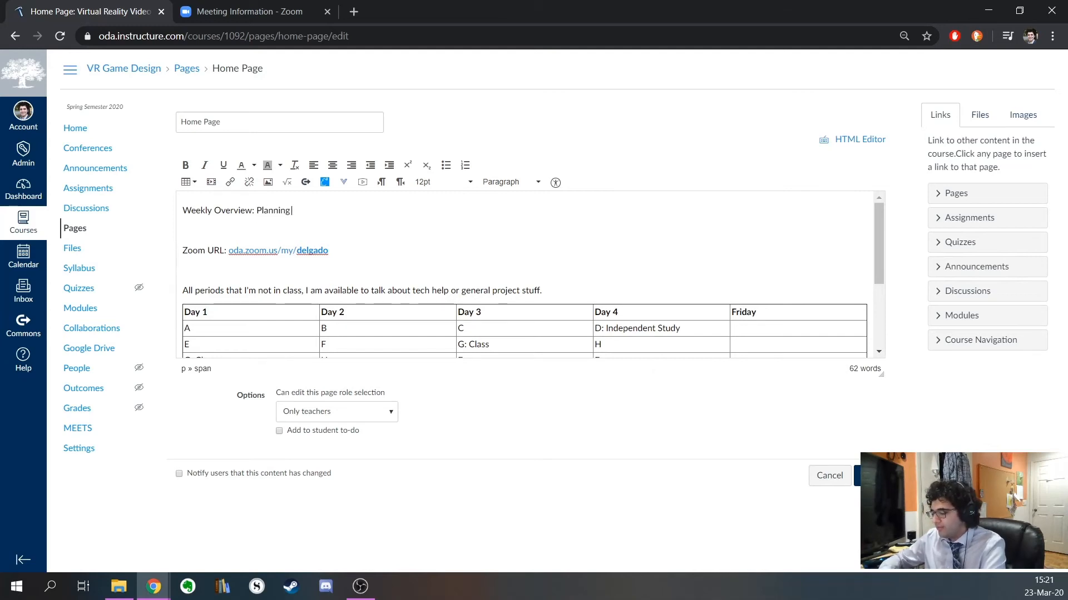
{"action": "type", "text": " for project"}
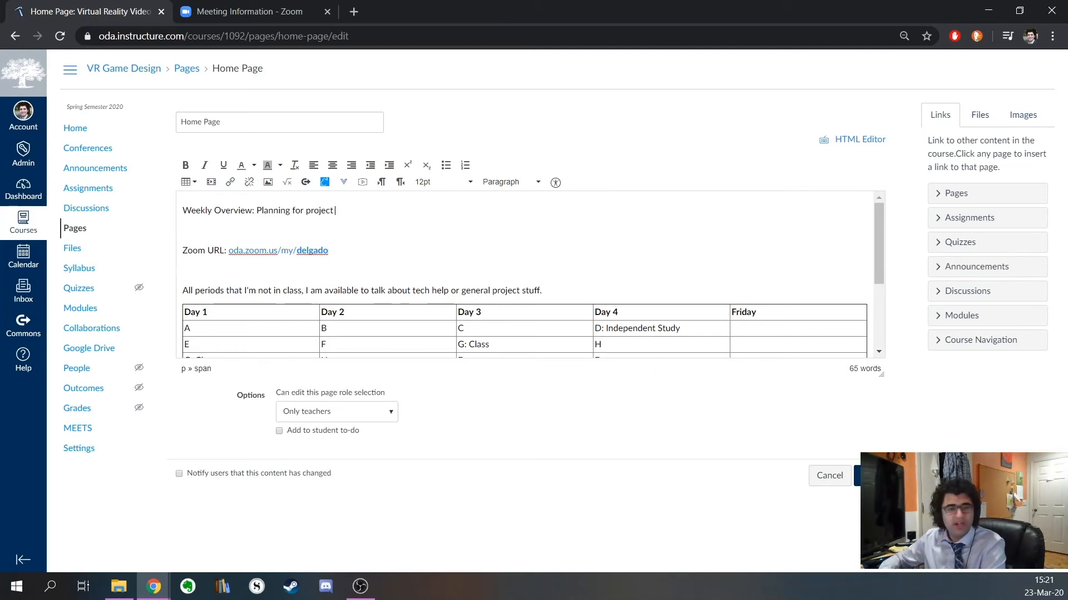
{"action": "type", "text": " 2"}
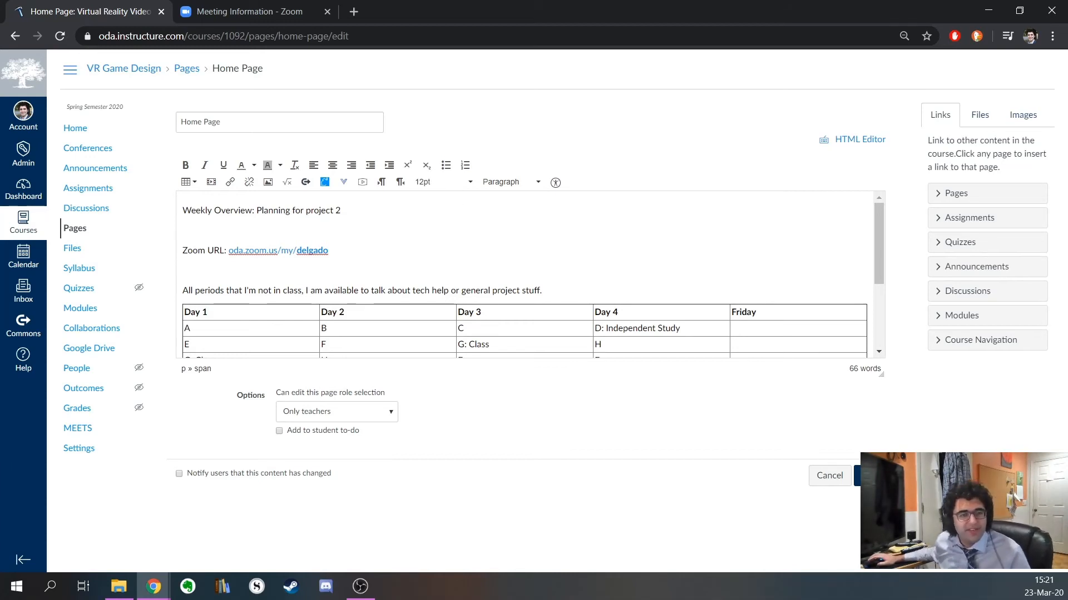
Delete the remaining "Homepage should include:" and "- Weekly Overview" notes below the schedule table, along with the blank line above them.
{"action": "scroll", "coordinate": [528, 276], "scroll_direction": "down", "scroll_amount": 3}
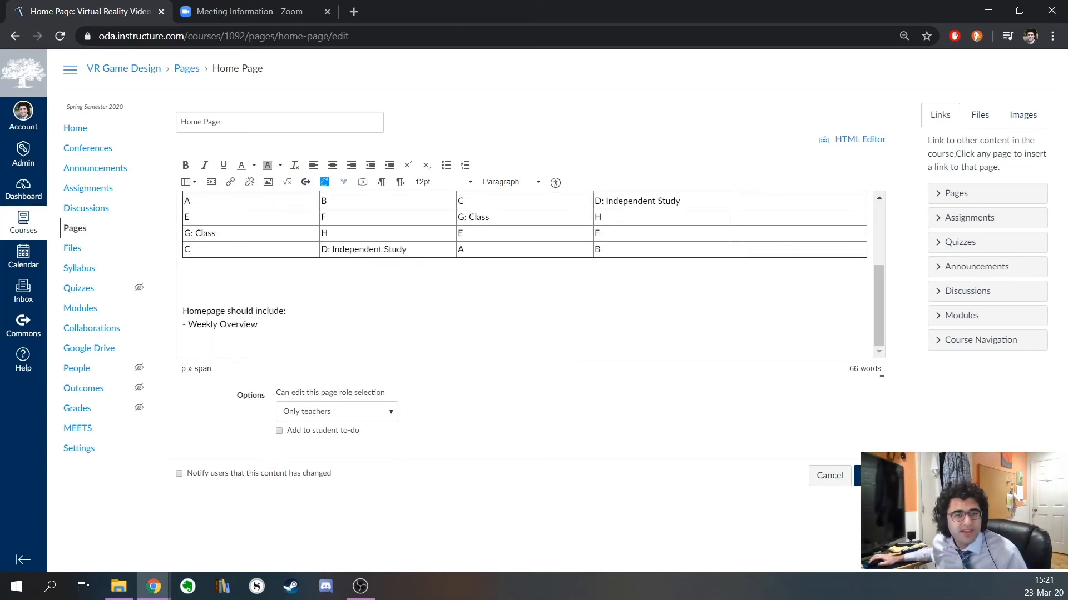
{"action": "left_click_drag", "start_coordinate": [257, 324], "coordinate": [161, 299]}
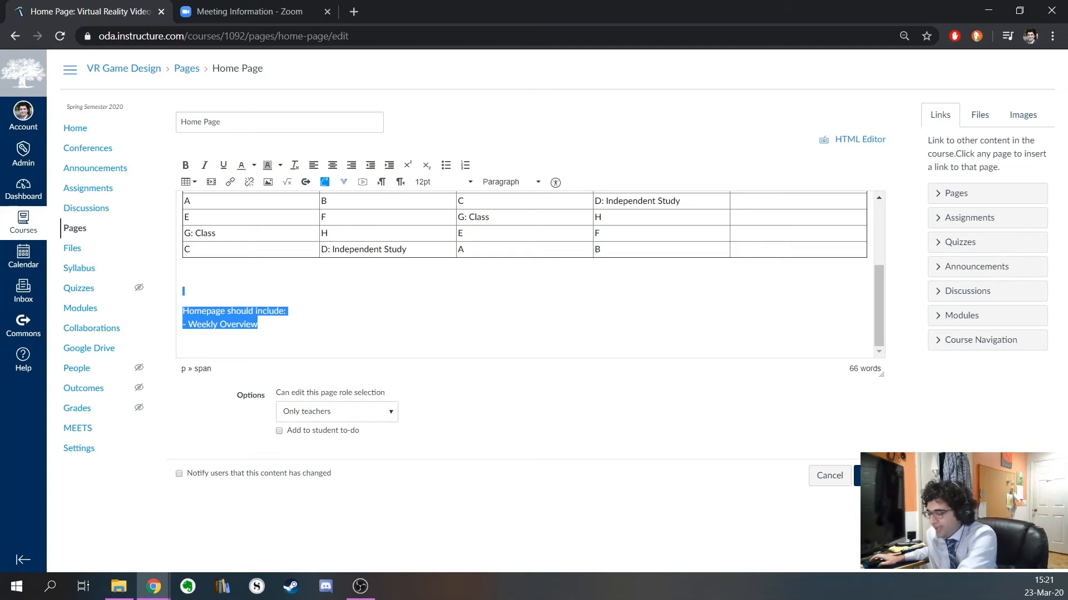
{"action": "key", "text": "BackSpace"}
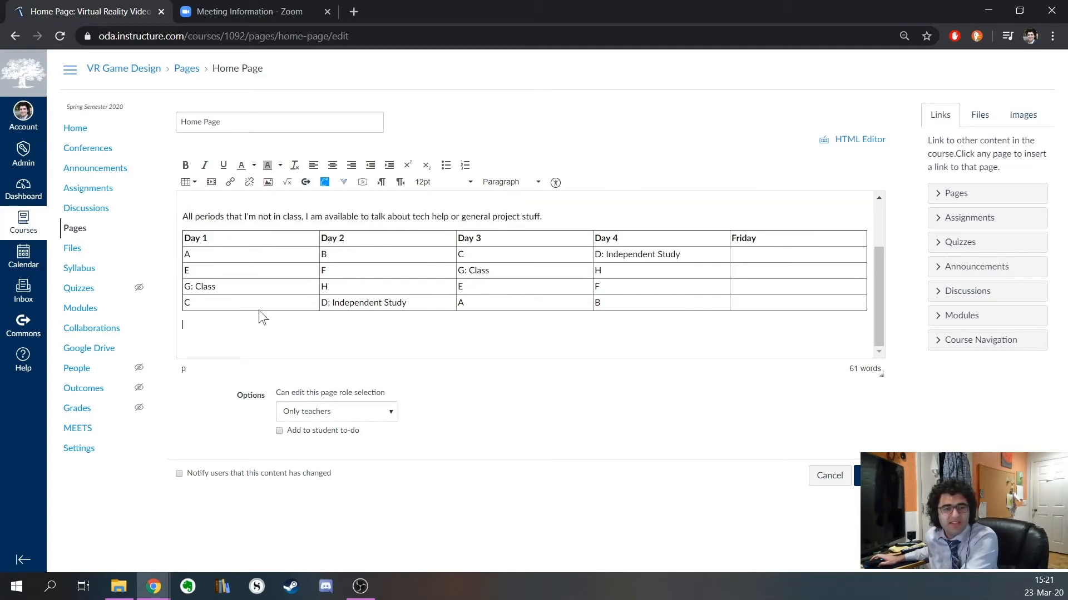
Enlarge the page's editing area so the overview, Zoom link and entire schedule table fit without scrolling.
{"action": "scroll", "coordinate": [528, 275], "scroll_direction": "up", "scroll_amount": 2}
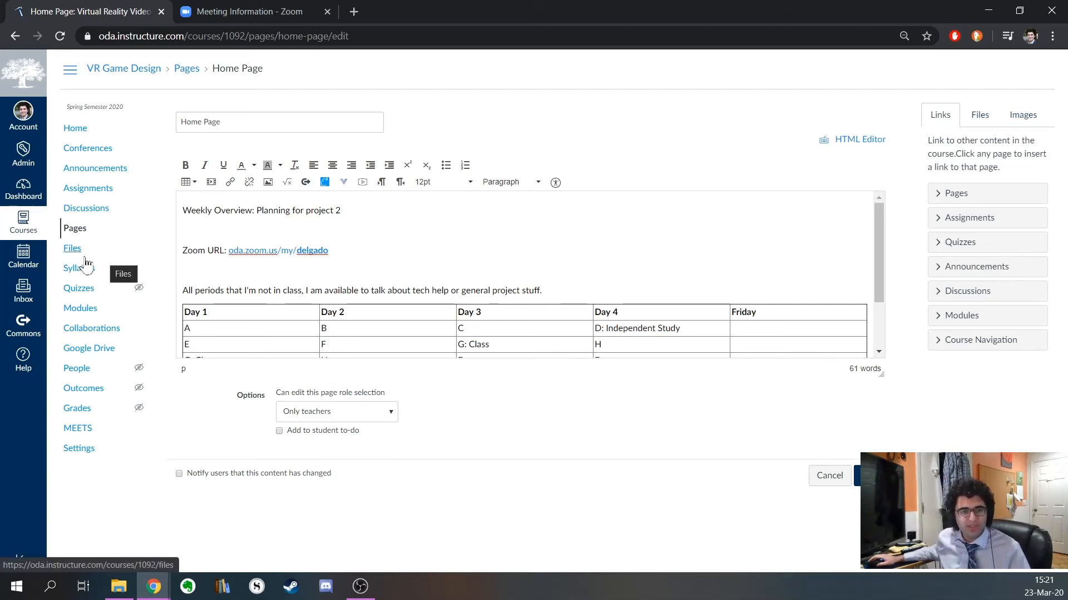
{"action": "scroll", "coordinate": [528, 275], "scroll_direction": "down", "scroll_amount": 2}
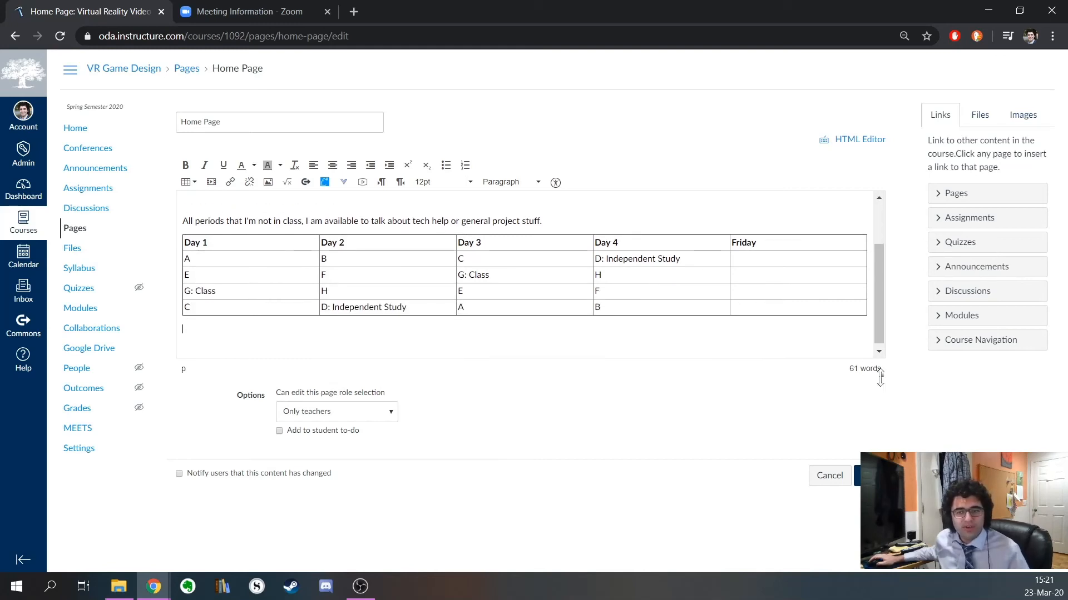
{"action": "left_click_drag", "start_coordinate": [881, 371], "coordinate": [874, 453]}
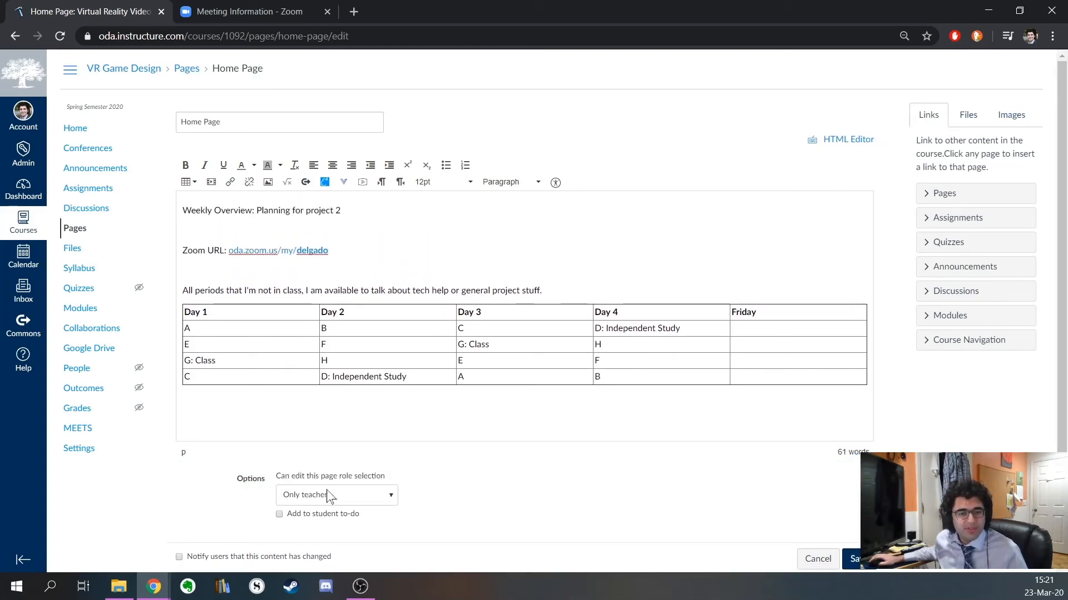
Enable notifying users that the content has changed and save the page.
{"action": "scroll", "coordinate": [343, 495], "scroll_direction": "down", "scroll_amount": 1}
{"action": "scroll", "coordinate": [343, 496], "scroll_direction": "down", "scroll_amount": 1}
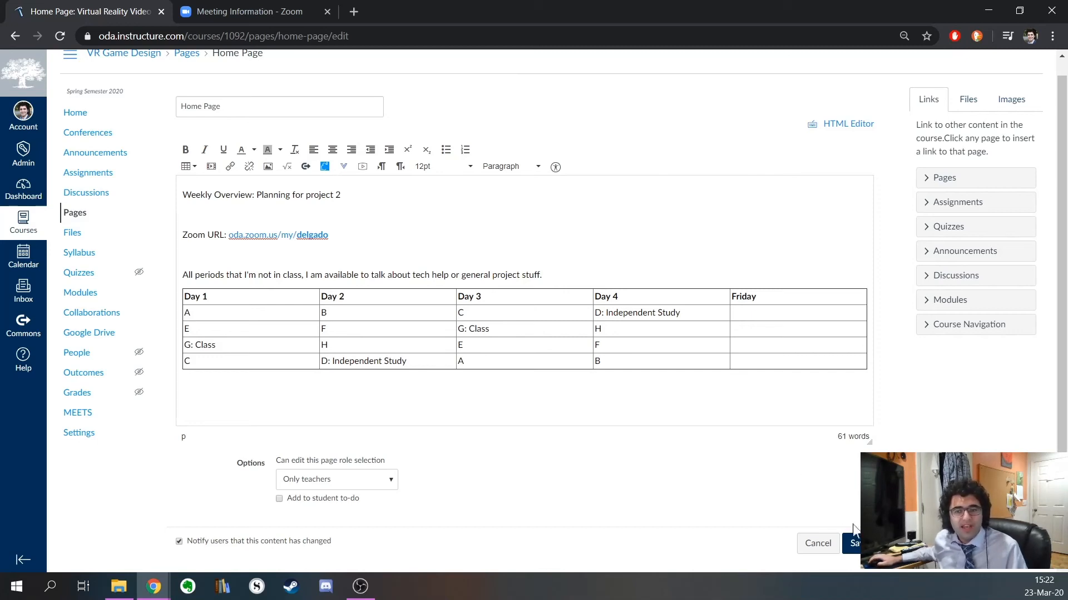
{"action": "left_click", "coordinate": [853, 550]}
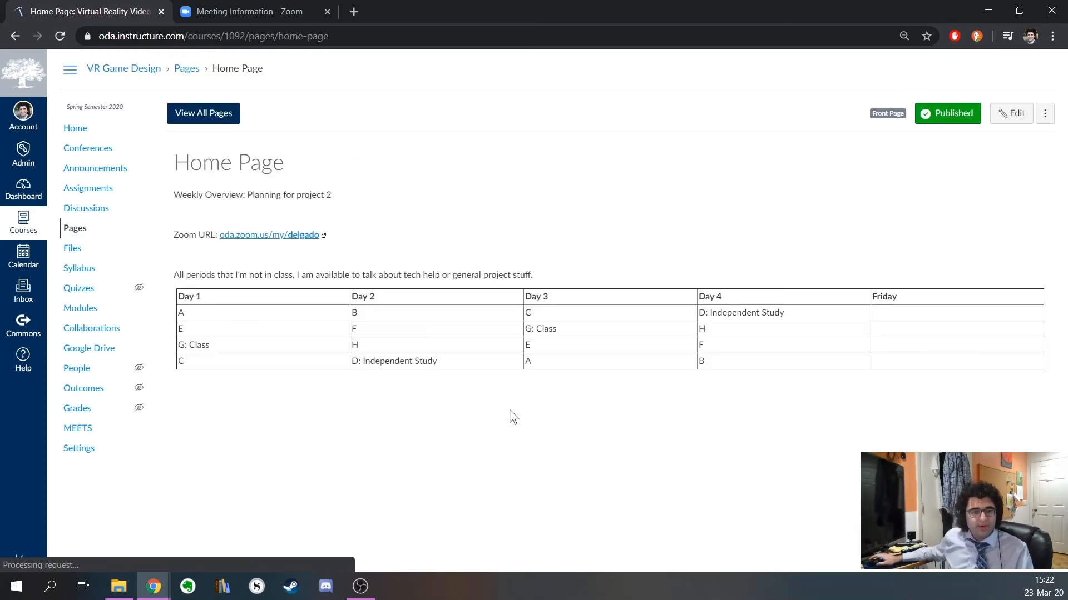
View the course home, open its home page display choices, and follow the option to change the Pages Front Page.
{"action": "left_click", "coordinate": [92, 132]}
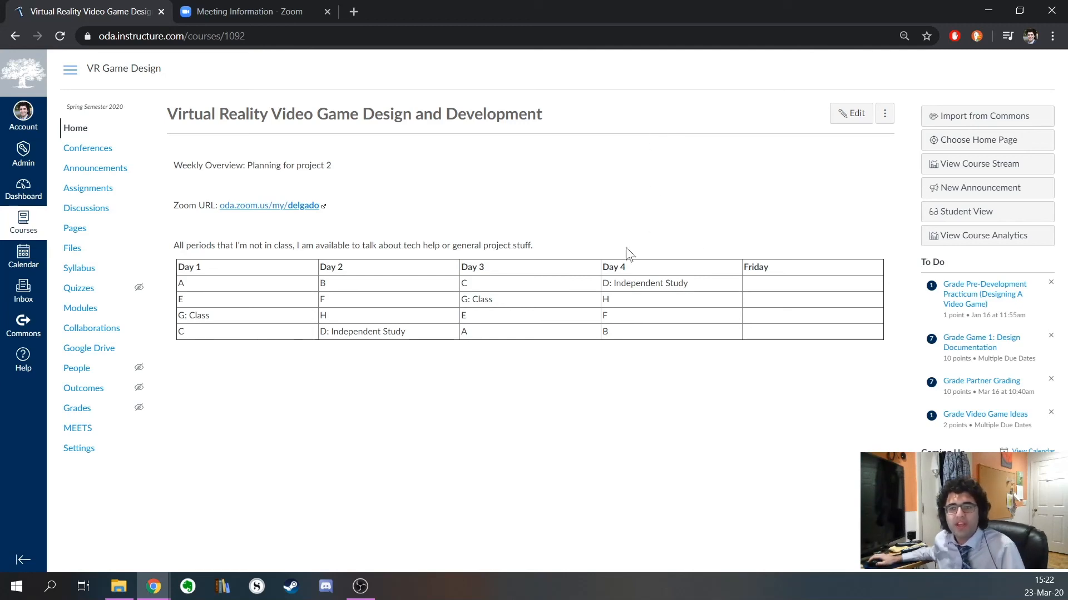
{"action": "left_click", "coordinate": [987, 141]}
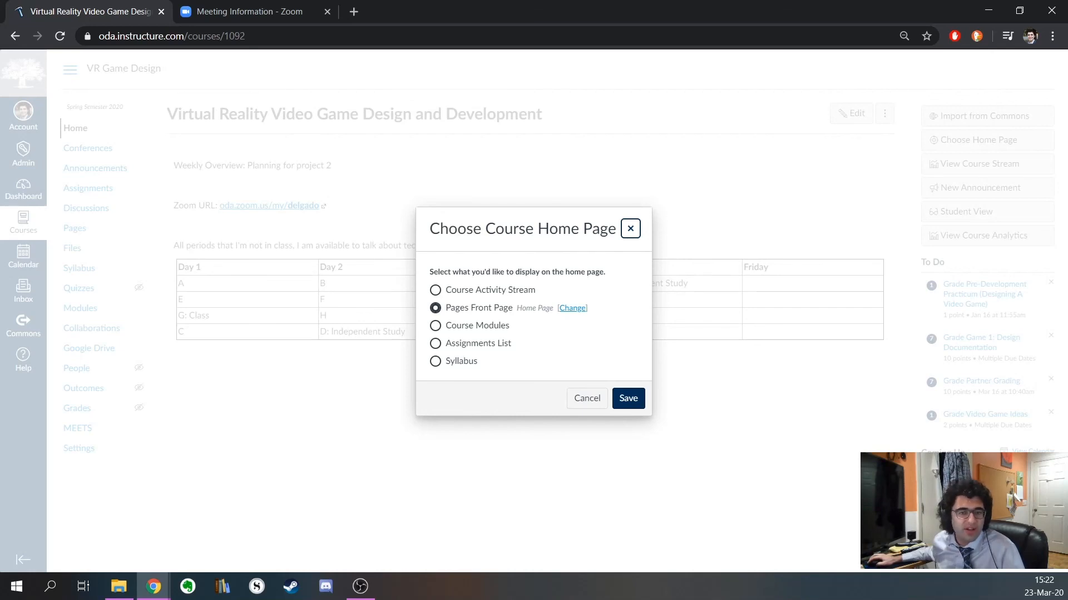
{"action": "left_click", "coordinate": [573, 309]}
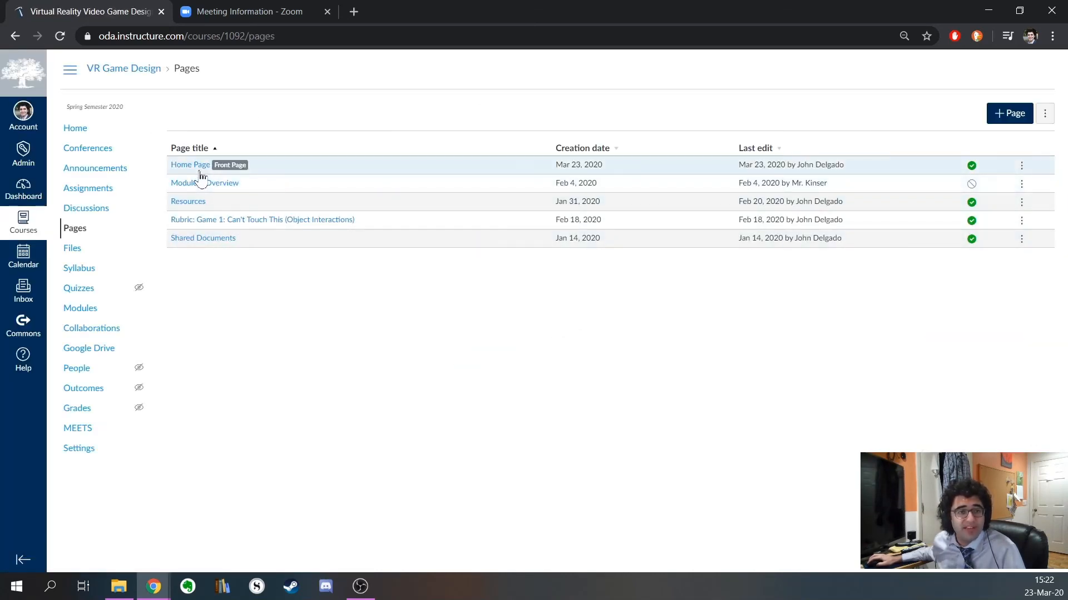
View the front page named Home Page from the pages list and return to the course home.
{"action": "left_click", "coordinate": [201, 166]}
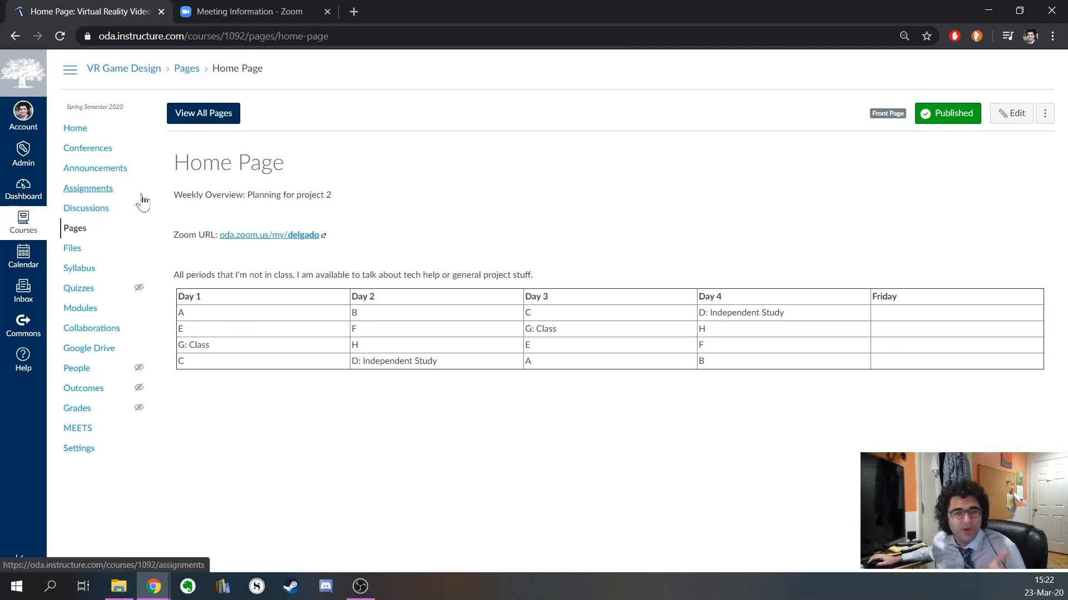
{"action": "left_click", "coordinate": [78, 128]}
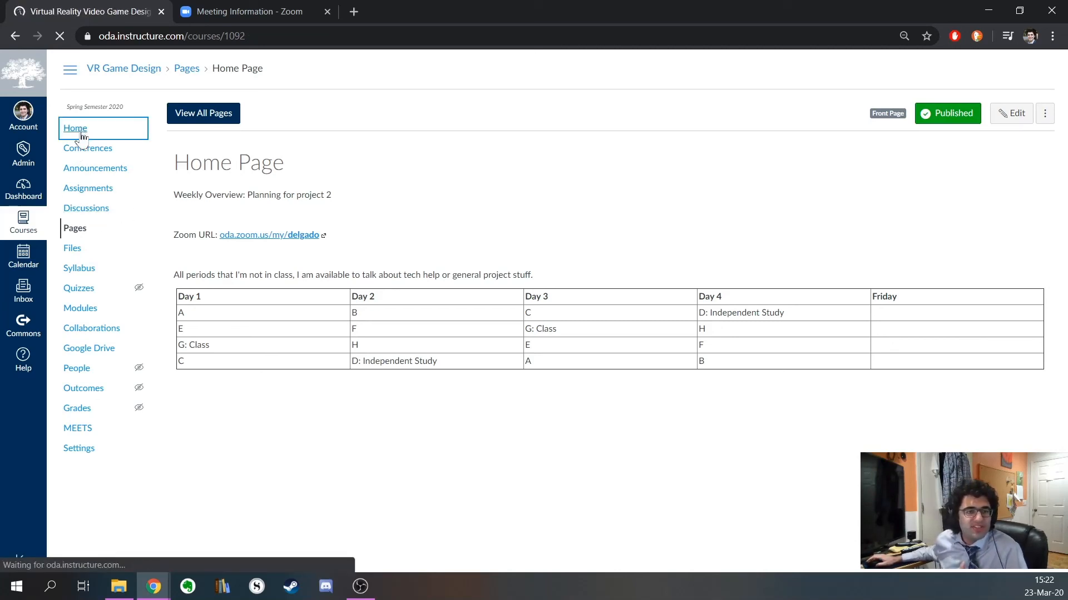